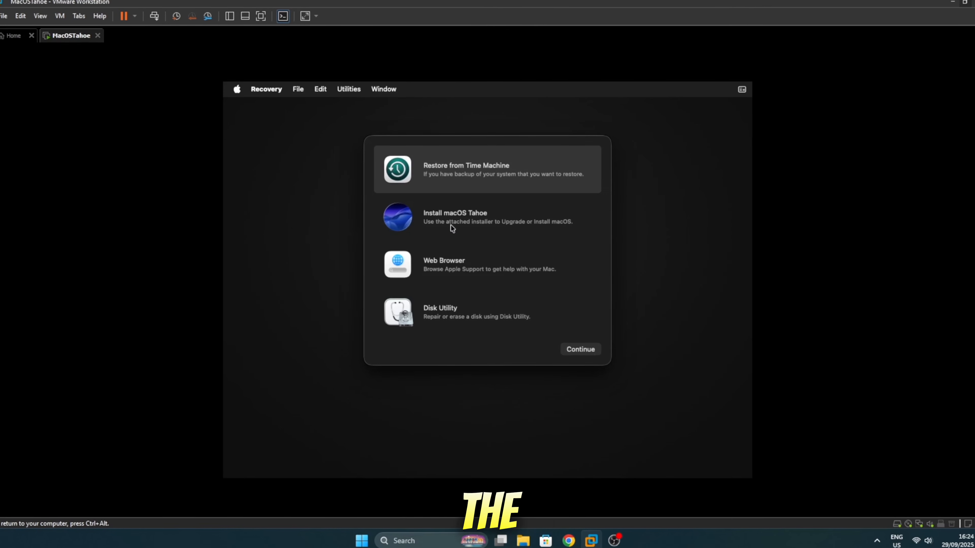
Step: Start the macOS Tahoe installation from Recovery and accept the software license agreement
{"action": "left_click", "coordinate": [470, 219]}
{"action": "left_click", "coordinate": [578, 350]}
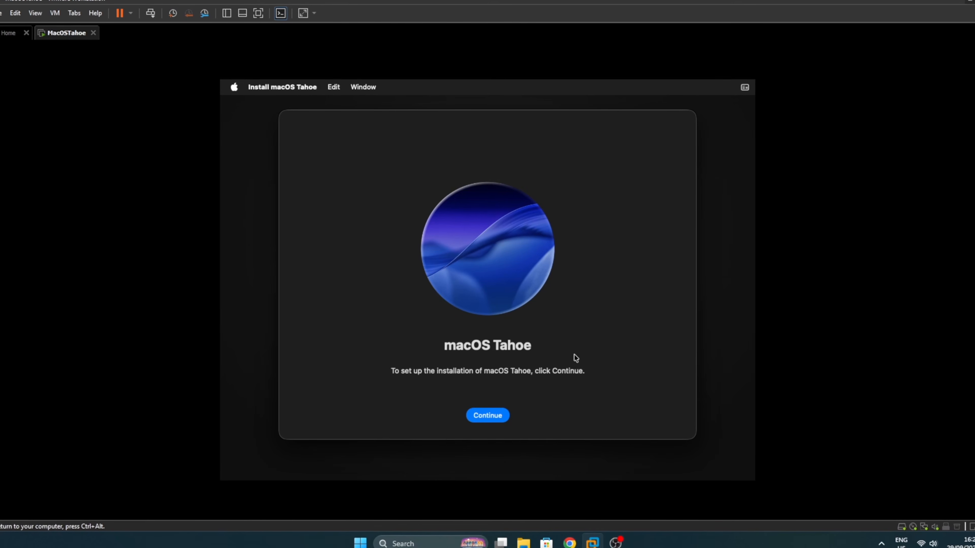
{"action": "left_click", "coordinate": [495, 419]}
{"action": "left_click", "coordinate": [503, 420]}
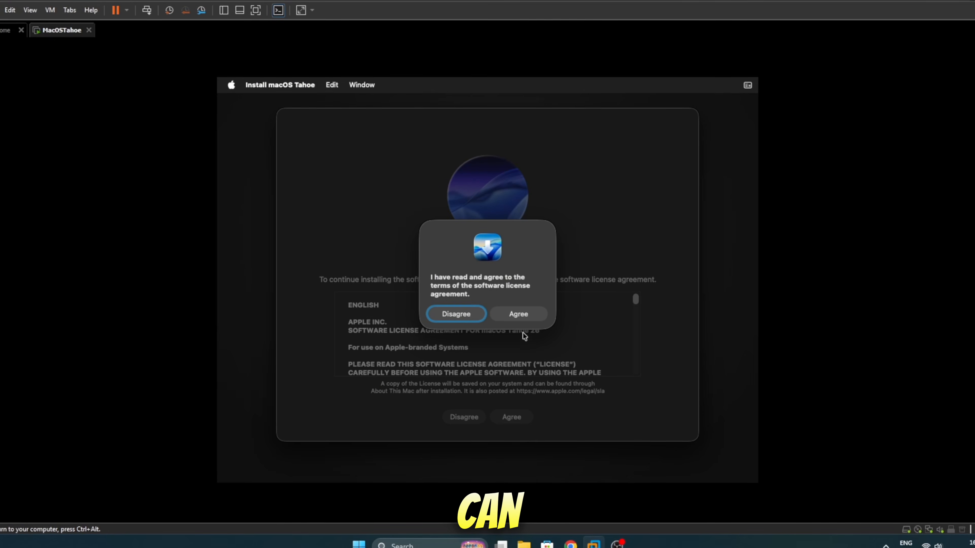
{"action": "left_click", "coordinate": [527, 313]}
{"action": "left_click", "coordinate": [479, 336]}
{"action": "left_click", "coordinate": [516, 419]}
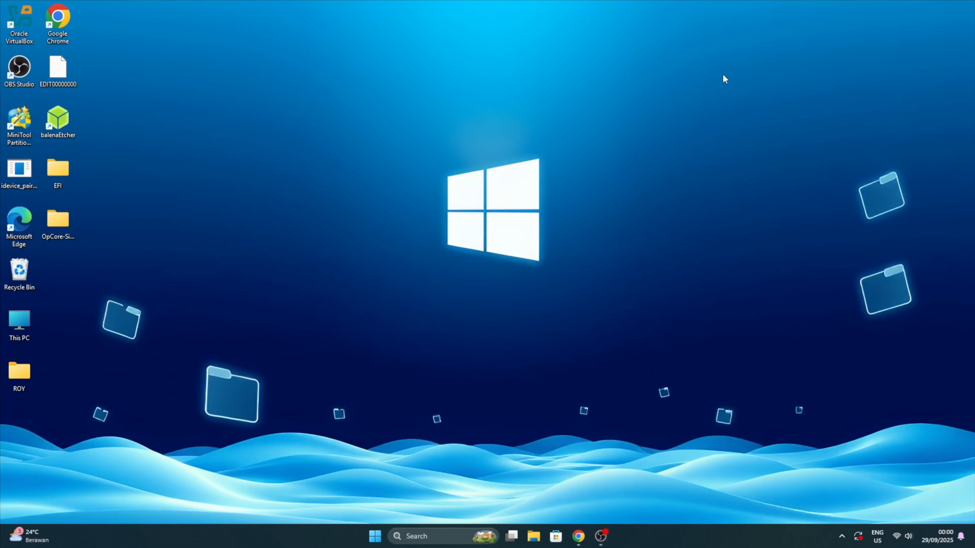
Step: Open the VMWare folder on drive ORICO (D:) in File Explorer and select all its items
{"action": "left_click", "coordinate": [537, 532]}
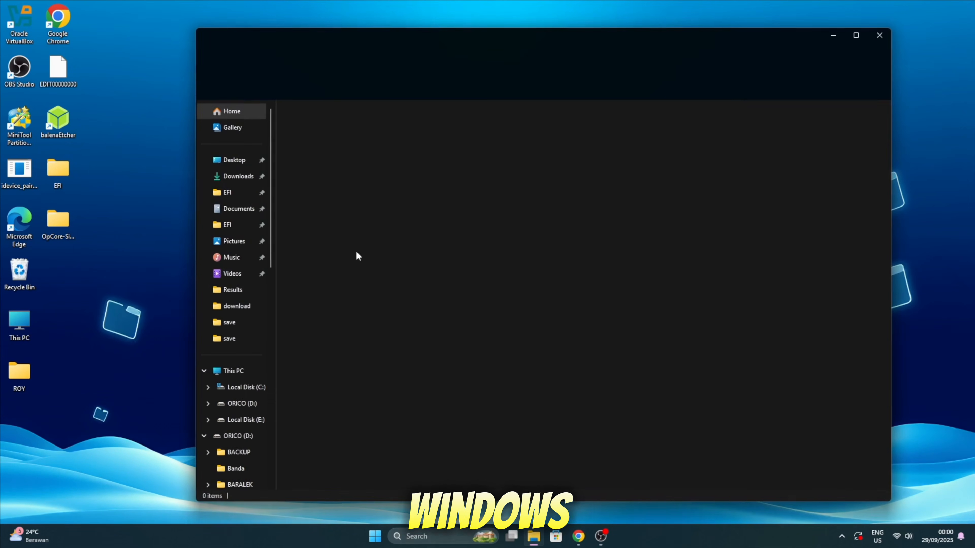
{"action": "left_click", "coordinate": [233, 370]}
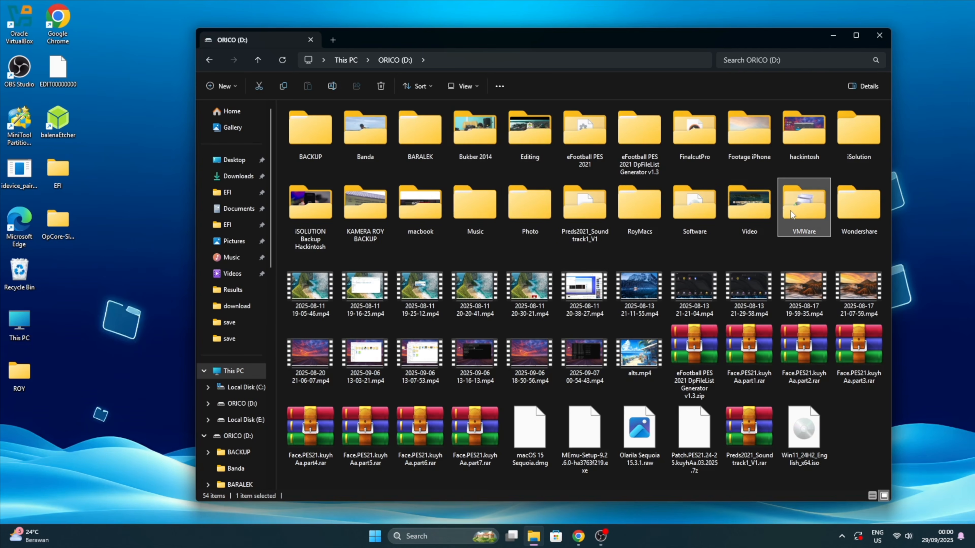
{"action": "double_click", "coordinate": [785, 211]}
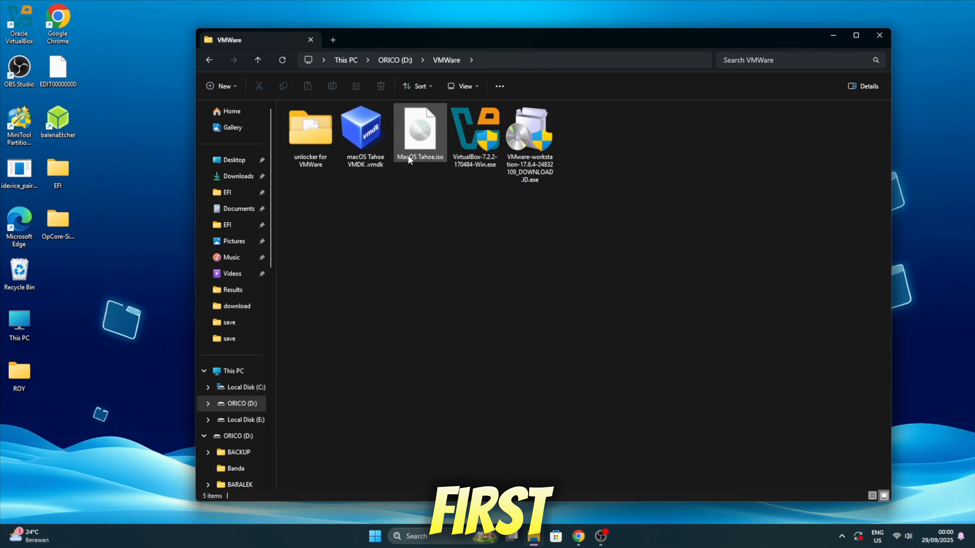
{"action": "left_click_drag", "start_coordinate": [628, 148], "coordinate": [284, 145]}
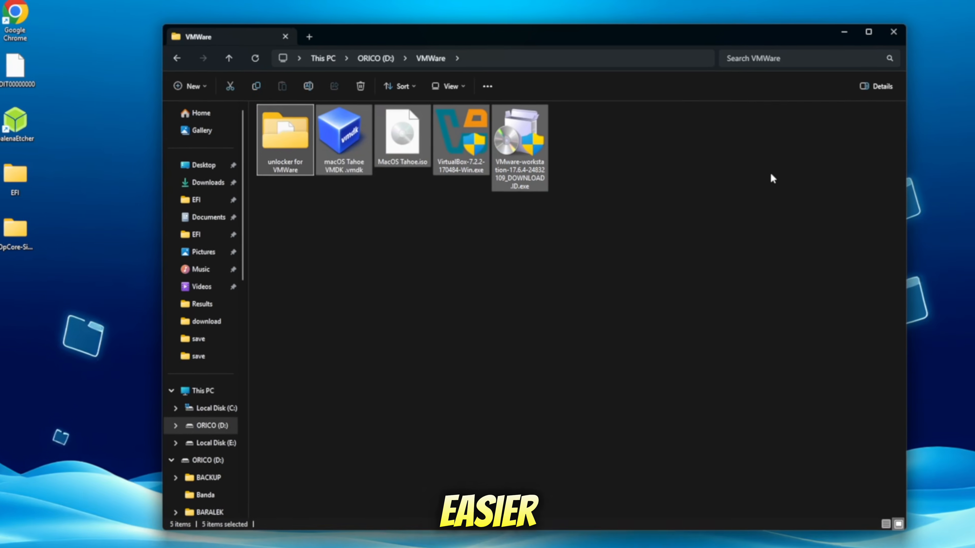
Step: Clear the file selection and run the VMware Workstation 17.6.4 installer
{"action": "left_click", "coordinate": [794, 195]}
{"action": "left_click_drag", "start_coordinate": [602, 39], "coordinate": [568, 37]}
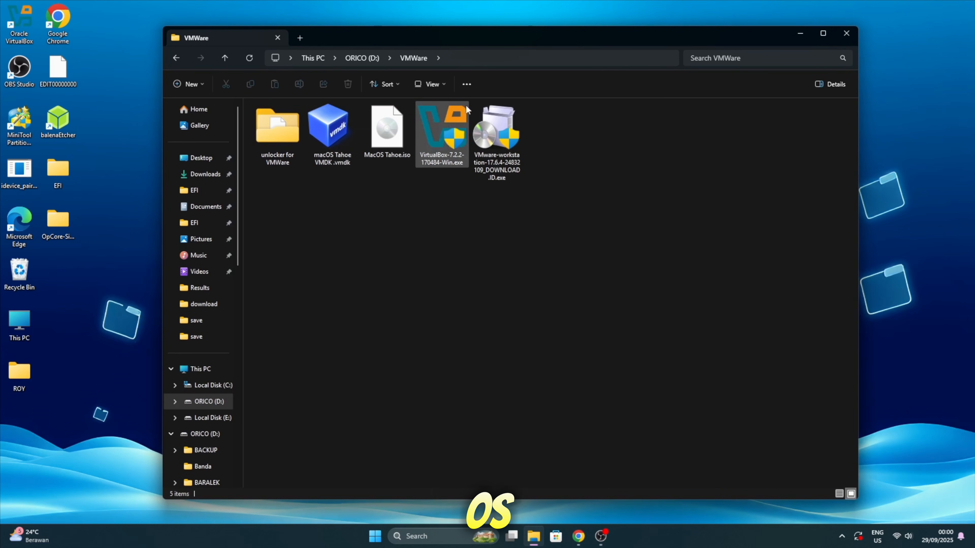
{"action": "double_click", "coordinate": [514, 131]}
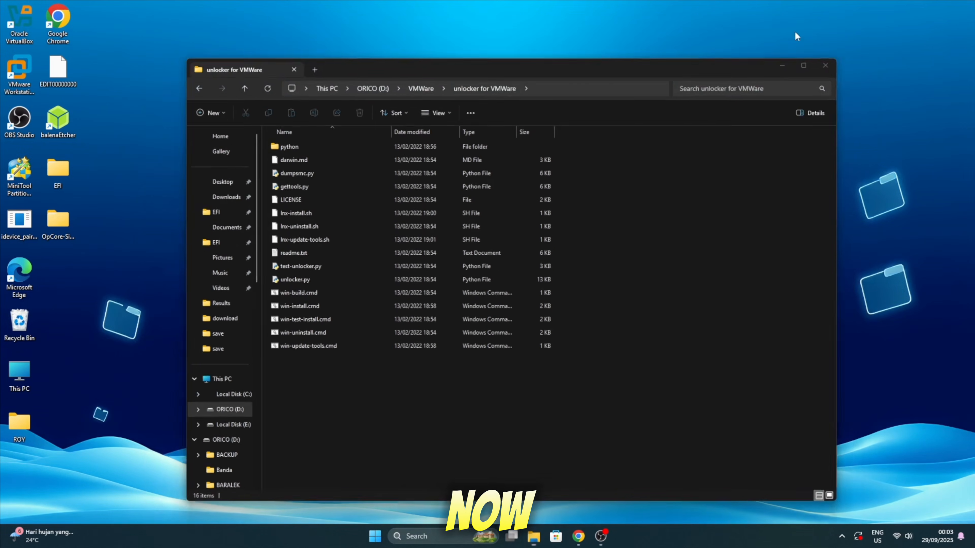
Step: Open Task Manager, filter its services by "vmware" and widen the service name column
{"action": "left_click", "coordinate": [790, 50]}
{"action": "right_click", "coordinate": [640, 532]}
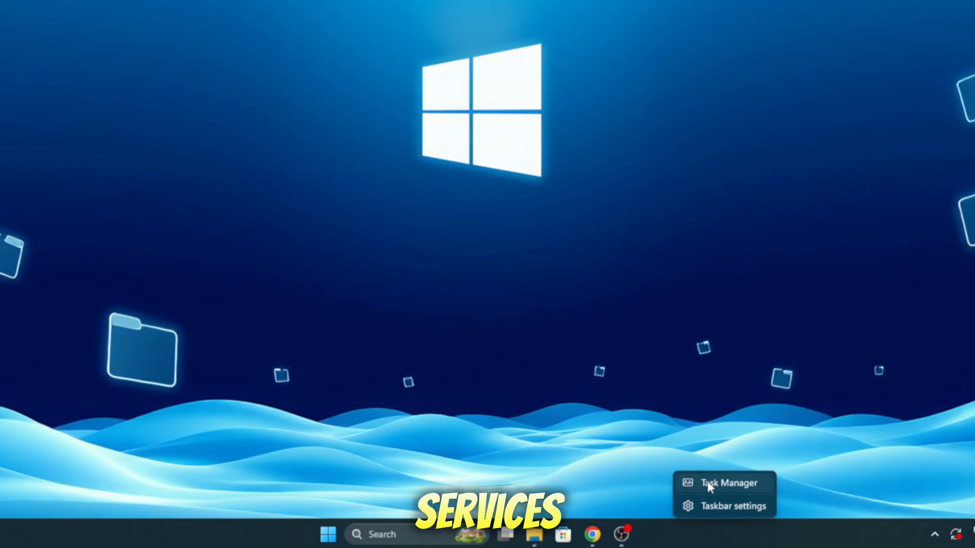
{"action": "left_click", "coordinate": [671, 500]}
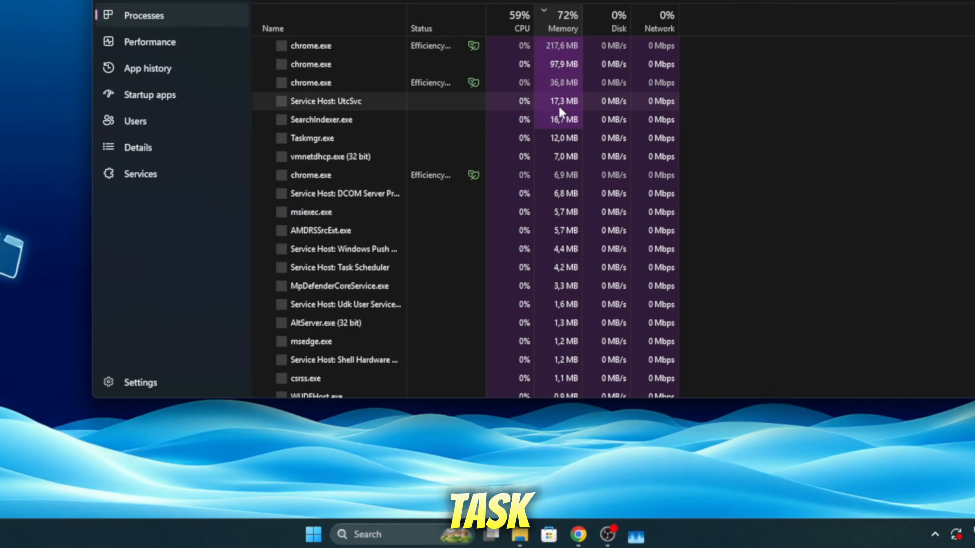
{"action": "left_click", "coordinate": [429, 22]}
{"action": "type", "text": "vmware"}
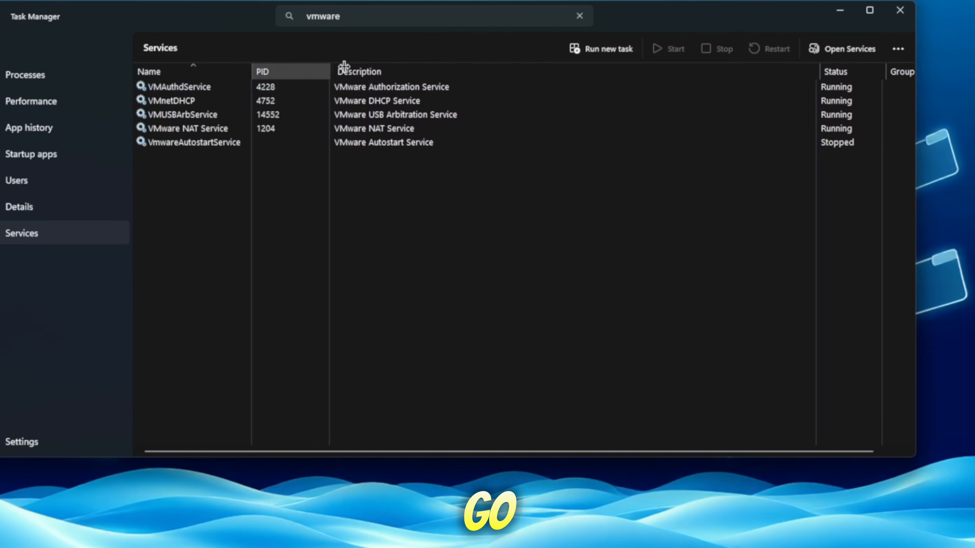
{"action": "left_click_drag", "start_coordinate": [252, 71], "coordinate": [334, 72]}
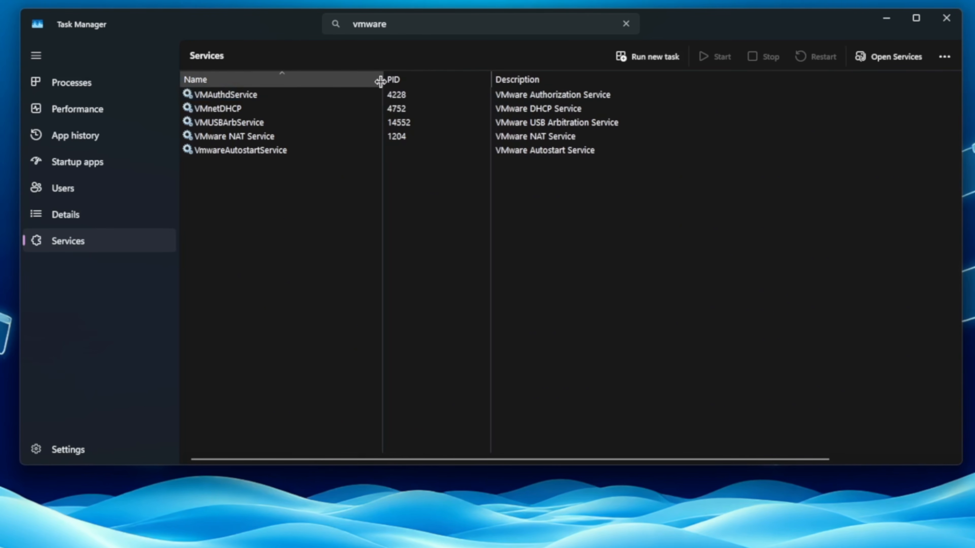
Step: Stop VMAuthdService, VMnetDHCP, VMUSBArbService and VMware NAT Service, and minimize Task Manager
{"action": "left_click", "coordinate": [241, 86]}
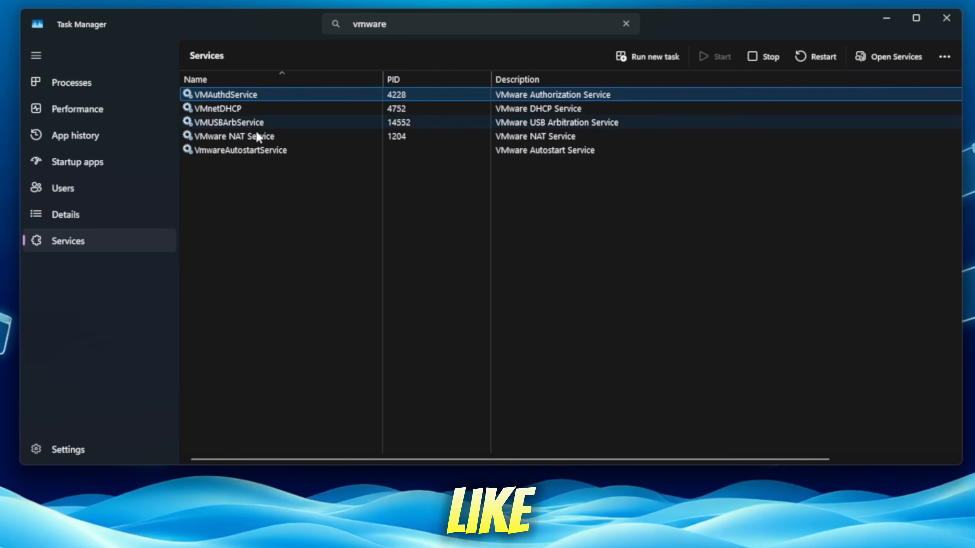
{"action": "left_click_drag", "start_coordinate": [249, 178], "coordinate": [257, 88]}
{"action": "left_click", "coordinate": [259, 154], "text": "ctrl"}
{"action": "left_click", "coordinate": [767, 58]}
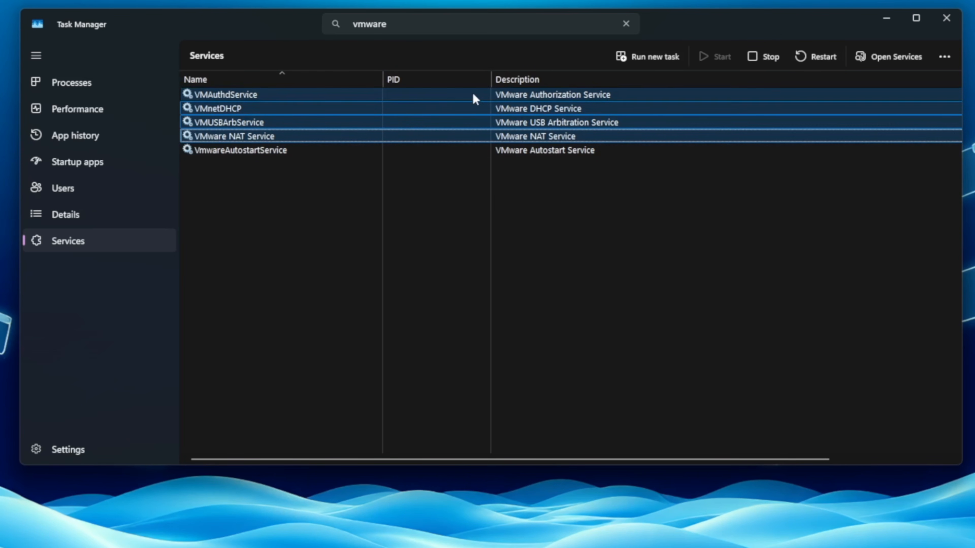
{"action": "left_click", "coordinate": [887, 20]}
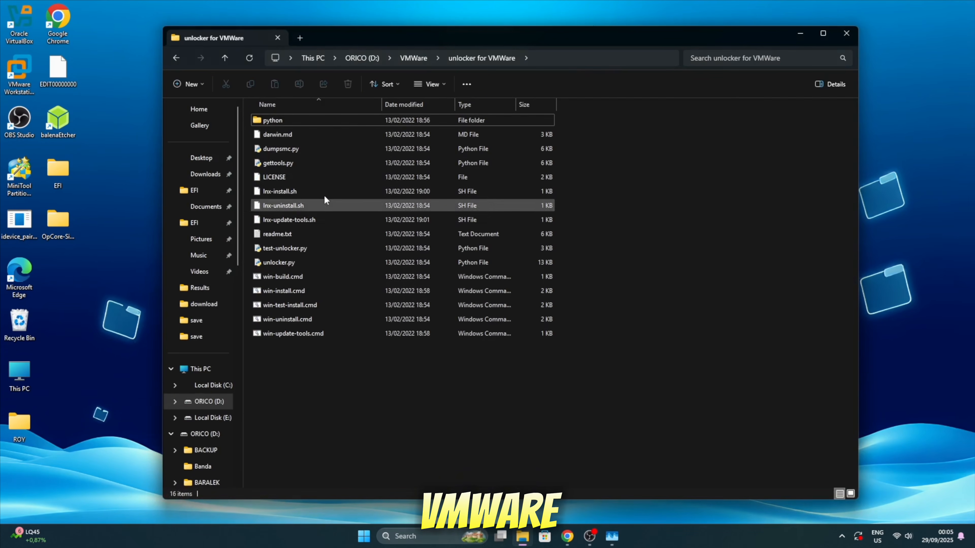
Step: Run win-install.cmd from the "unlocker for VMWare" folder as administrator
{"action": "left_click", "coordinate": [177, 56]}
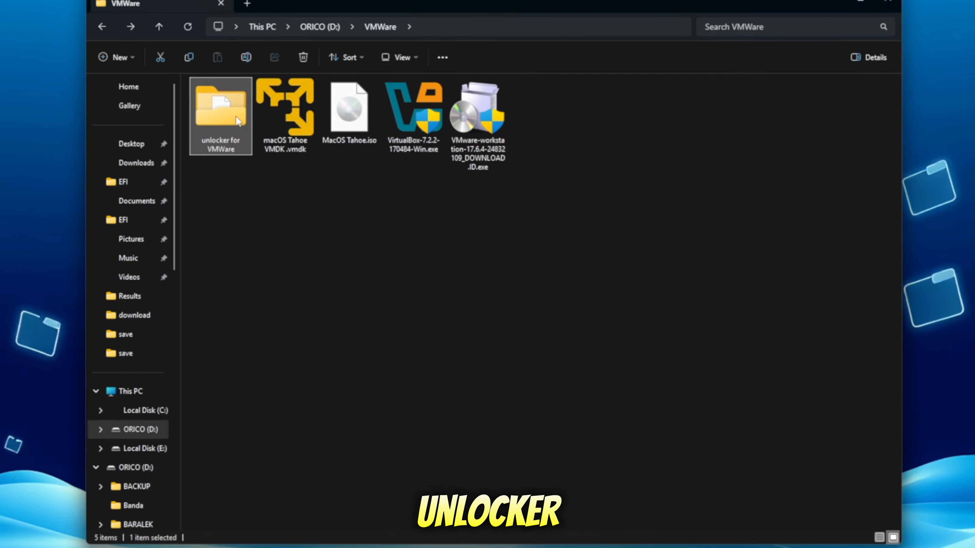
{"action": "double_click", "coordinate": [237, 119]}
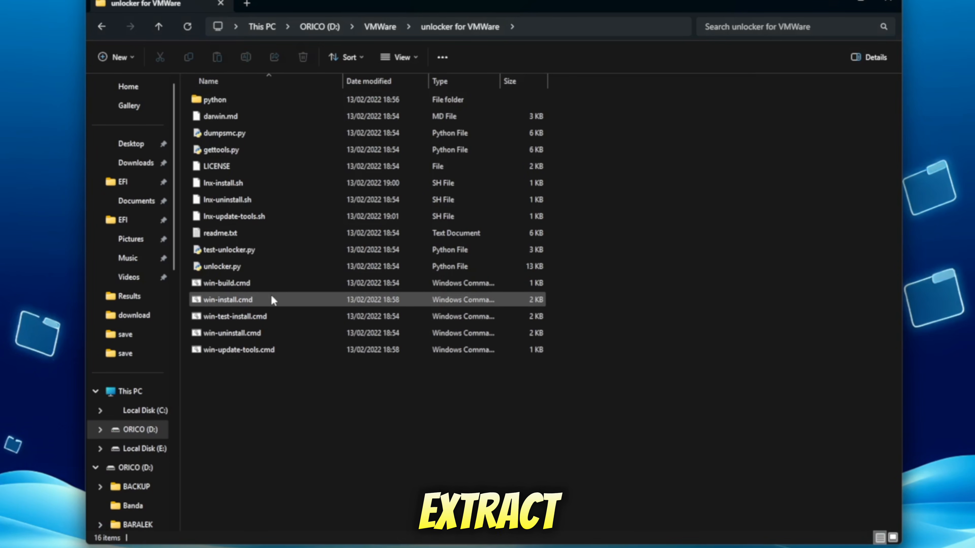
{"action": "left_click", "coordinate": [262, 298]}
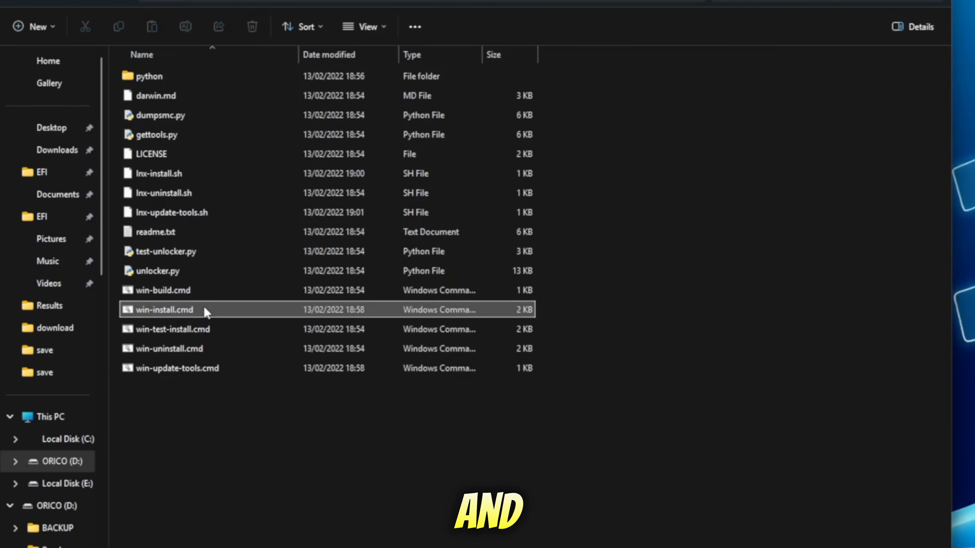
{"action": "right_click", "coordinate": [204, 307]}
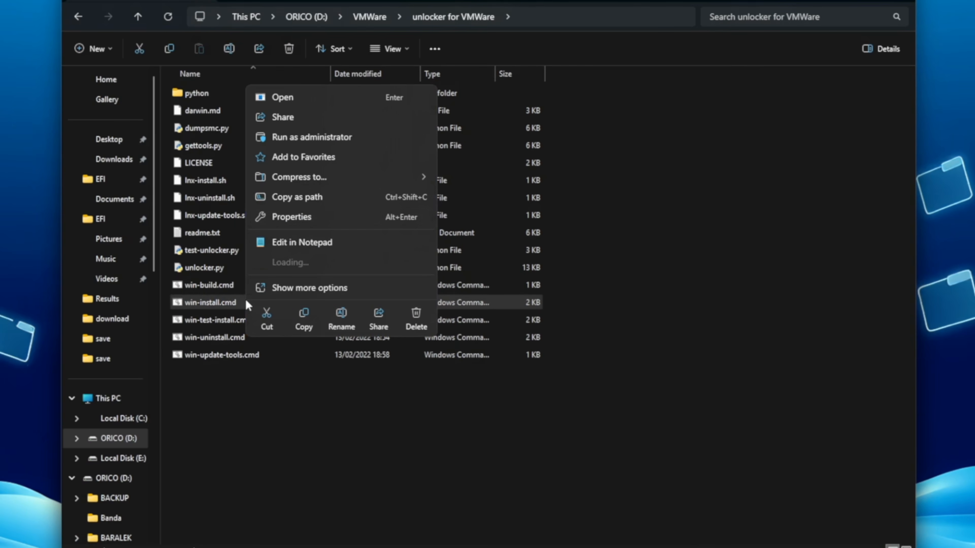
{"action": "left_click", "coordinate": [312, 138]}
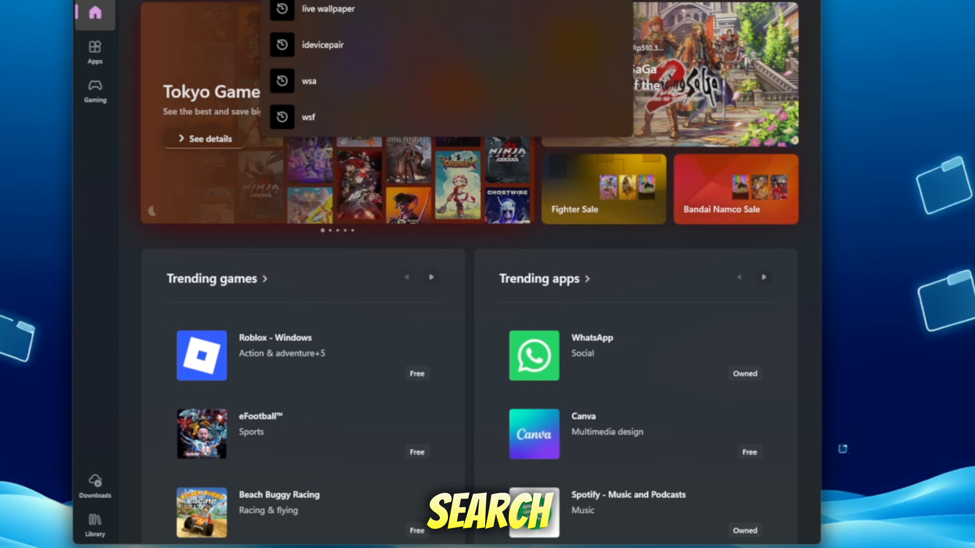
Step: Search Microsoft Store for Python and open the Python 3.13 listing
{"action": "type", "text": "pythin"}
{"action": "key", "text": "Return"}
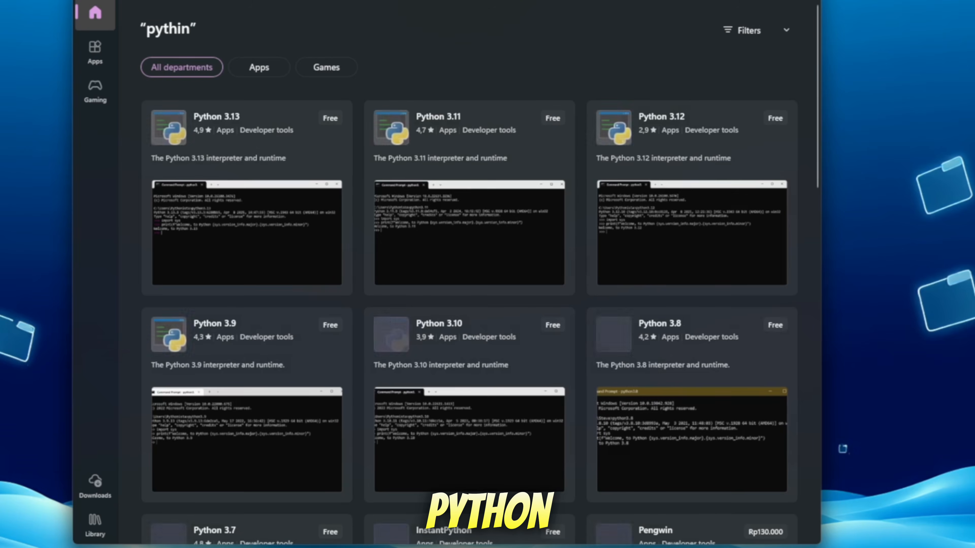
{"action": "left_click", "coordinate": [303, 153]}
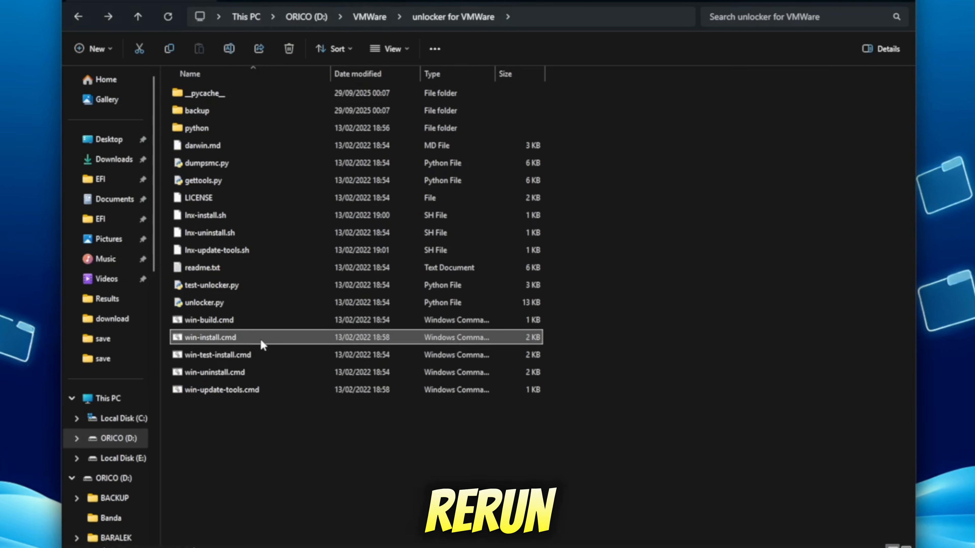
Step: Rerun win-install.cmd in the unlocker folder with administrator rights and close the File Explorer window
{"action": "right_click", "coordinate": [259, 336]}
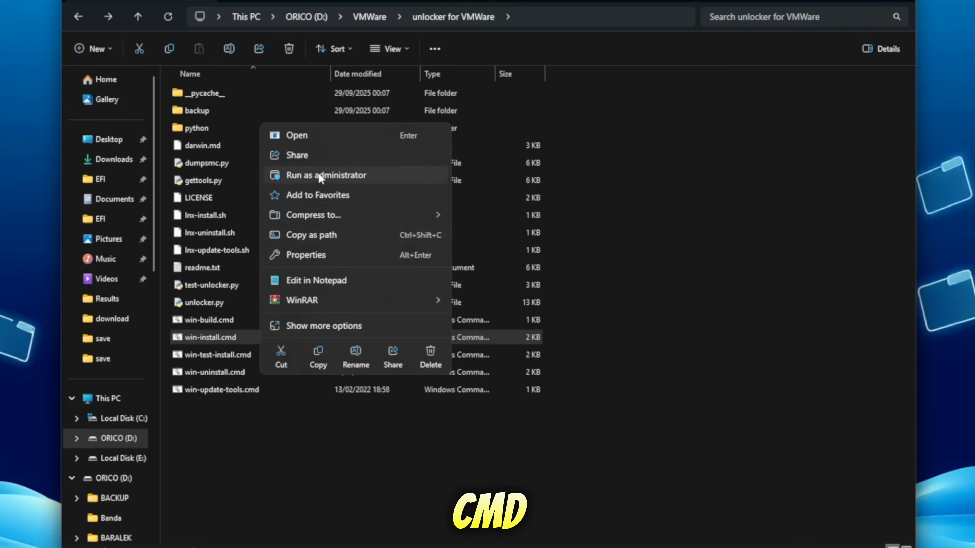
{"action": "left_click", "coordinate": [318, 175]}
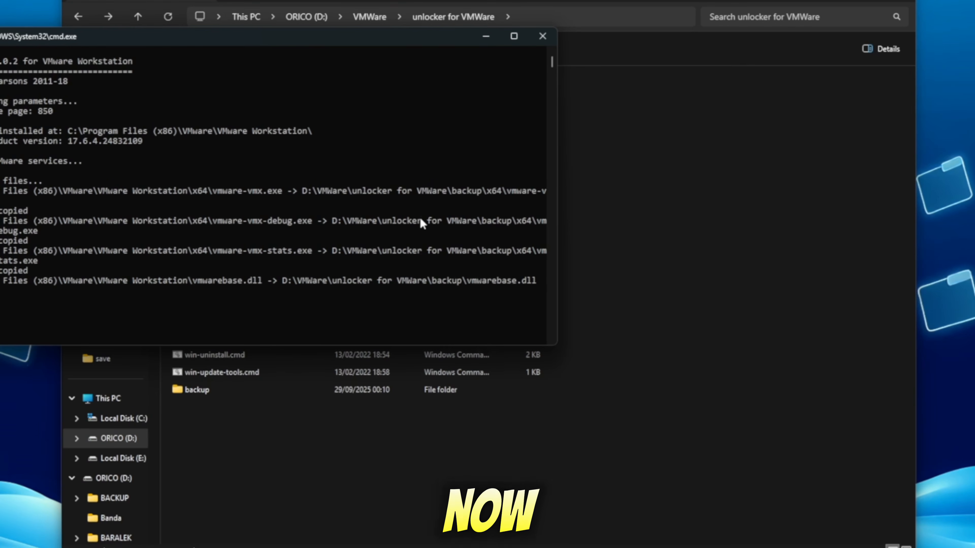
{"action": "left_click_drag", "start_coordinate": [305, 43], "coordinate": [463, 57]}
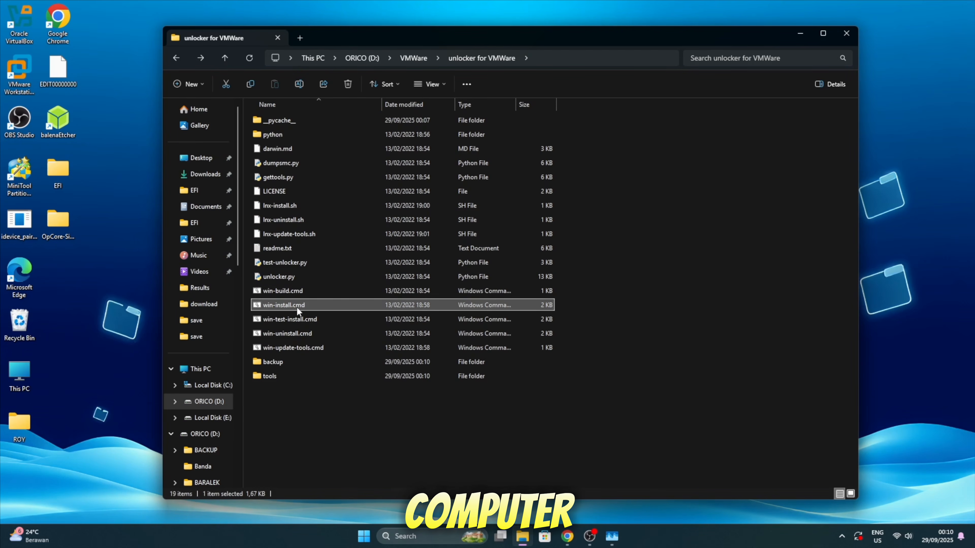
{"action": "left_click", "coordinate": [845, 34]}
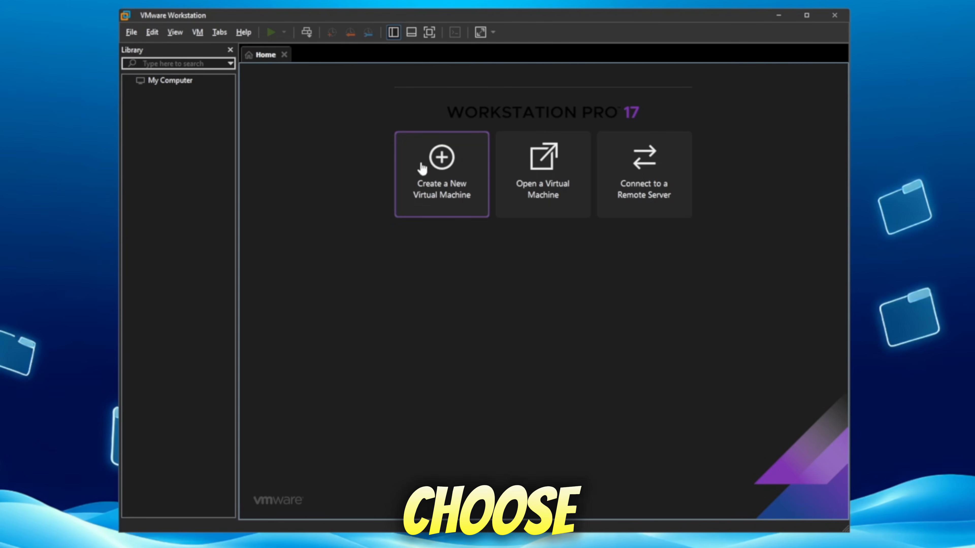
Step: Begin a new virtual machine in VMware Workstation with Custom (advanced) configuration and Workstation 17.5 or later hardware compatibility
{"action": "left_click", "coordinate": [440, 174]}
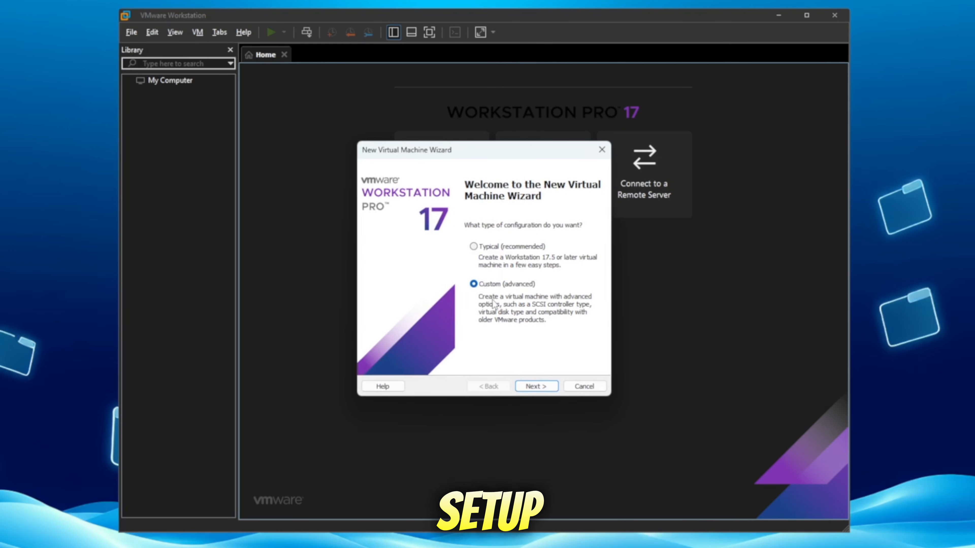
{"action": "left_click", "coordinate": [527, 385]}
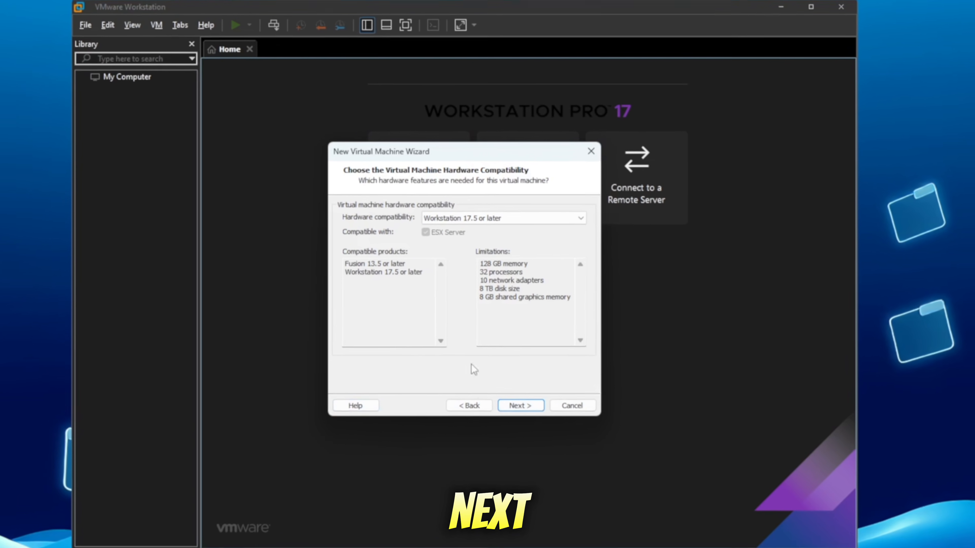
{"action": "left_click", "coordinate": [531, 386]}
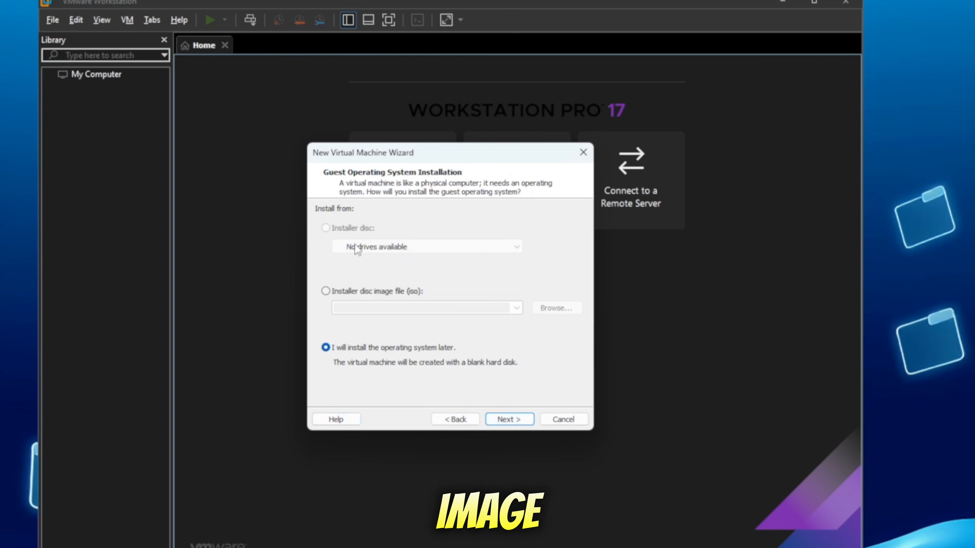
Step: Use D:\VMWare\MacOS Tahoe.iso as the installer disc image for the guest system
{"action": "left_click", "coordinate": [325, 292]}
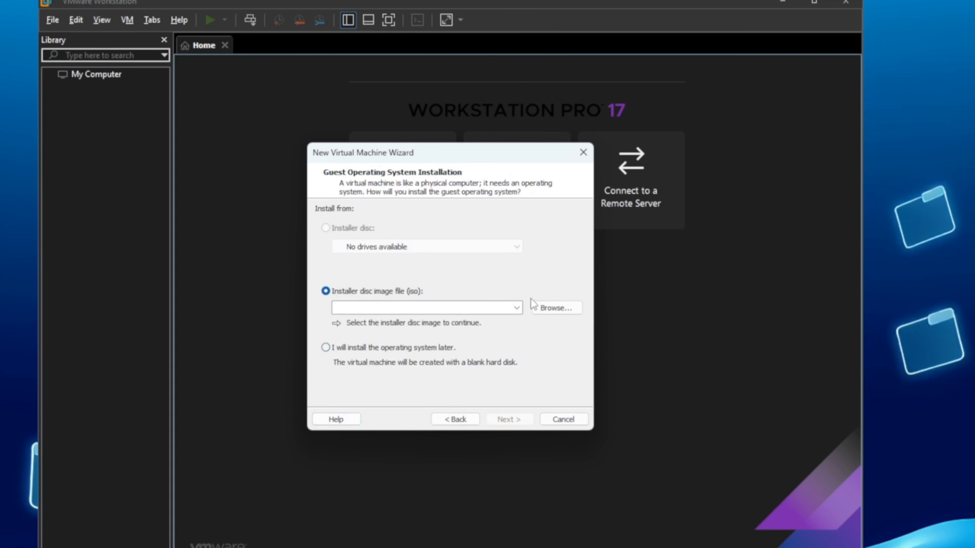
{"action": "left_click", "coordinate": [545, 309]}
{"action": "left_click", "coordinate": [457, 290]}
{"action": "left_click", "coordinate": [838, 503]}
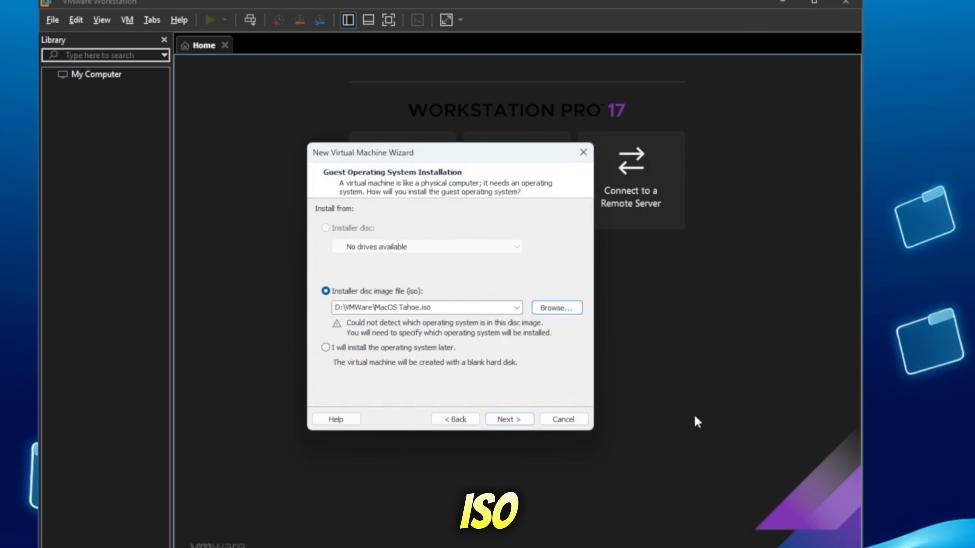
{"action": "left_click", "coordinate": [506, 420]}
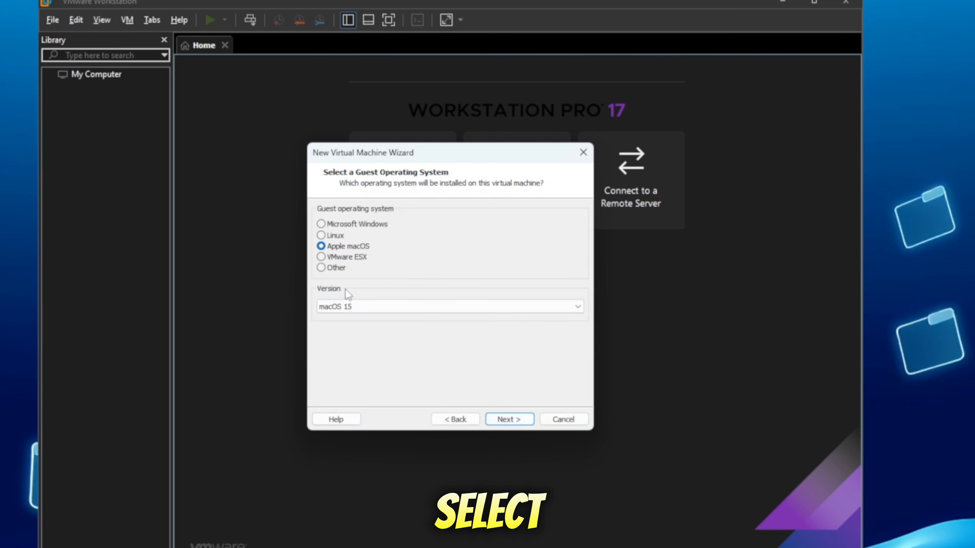
Step: Set the Apple macOS guest version to macOS 15 and continue to the virtual machine's naming page
{"action": "left_click", "coordinate": [349, 305]}
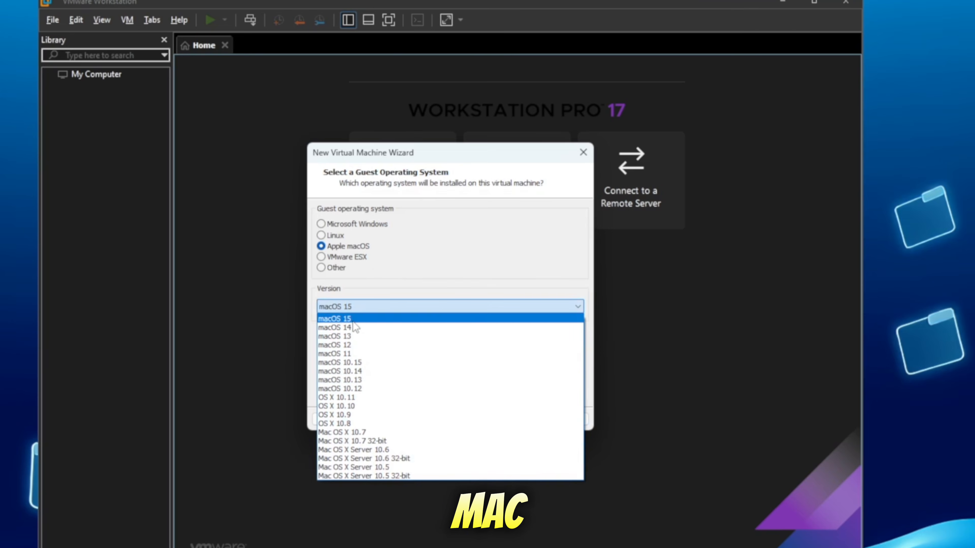
{"action": "left_click", "coordinate": [342, 319]}
{"action": "left_click", "coordinate": [503, 422]}
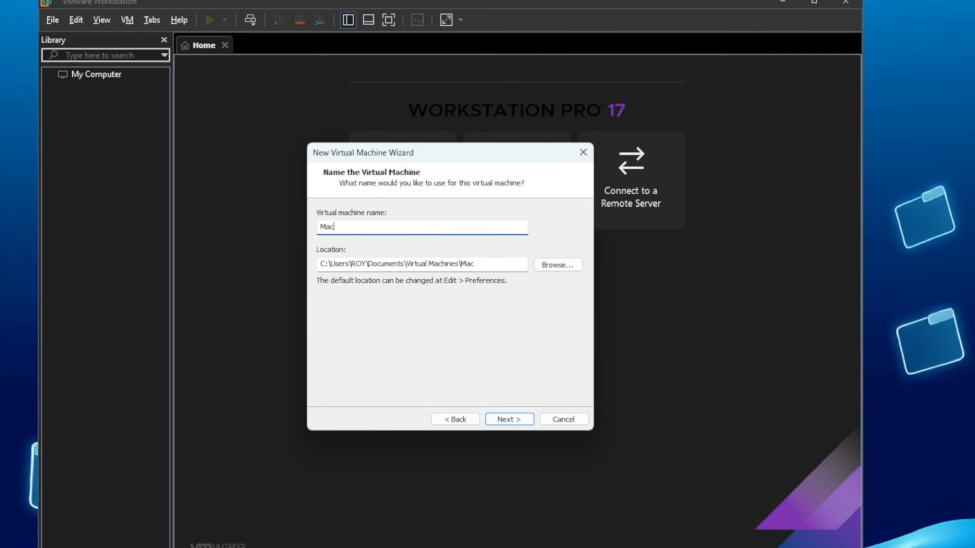
Step: Name the virtual machine MacOSTahoe and assign it 1 processor with 8 cores per processor
{"action": "left_click", "coordinate": [511, 419]}
{"action": "left_click", "coordinate": [494, 236]}
{"action": "left_click", "coordinate": [476, 268]}
{"action": "left_click", "coordinate": [507, 221]}
{"action": "left_click", "coordinate": [485, 289]}
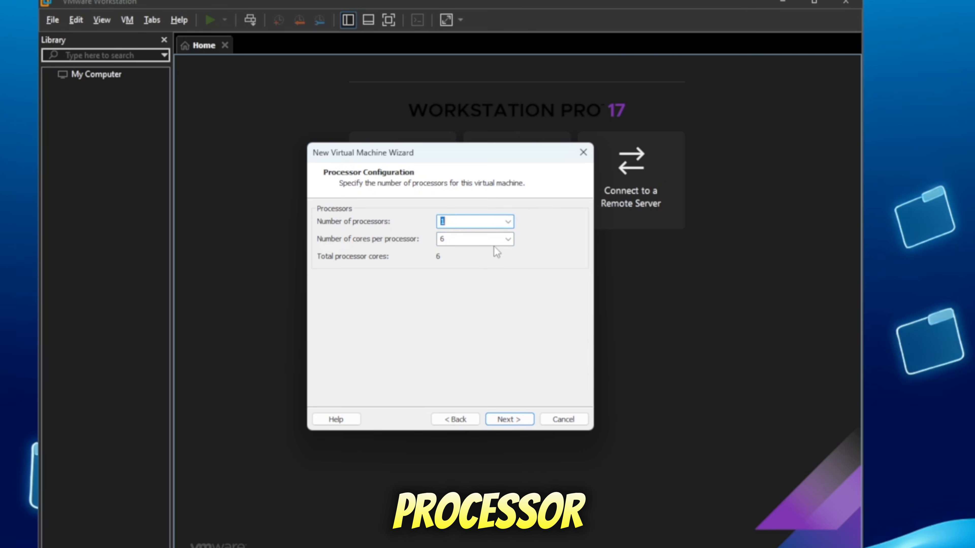
{"action": "left_click", "coordinate": [507, 239]}
{"action": "left_click", "coordinate": [478, 321]}
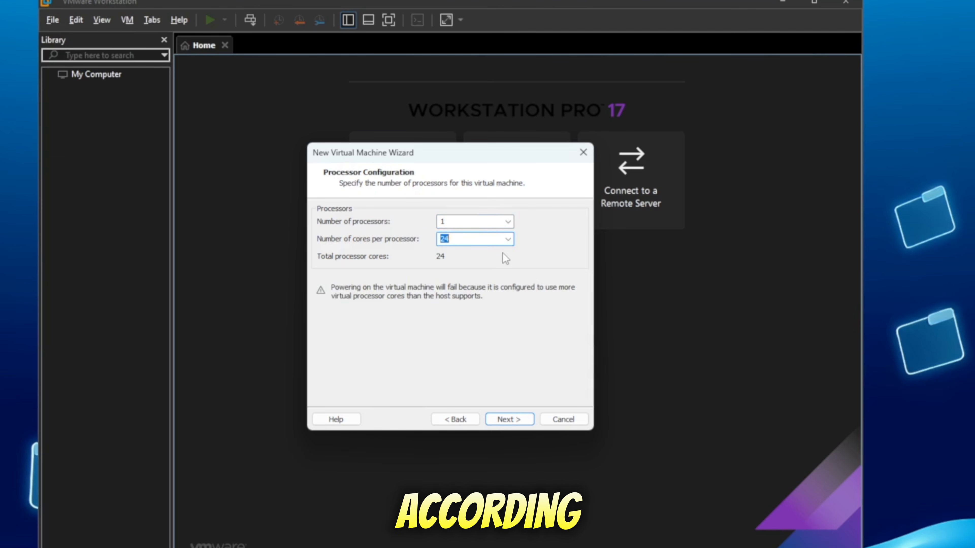
{"action": "left_click", "coordinate": [507, 240]}
{"action": "left_click", "coordinate": [473, 281]}
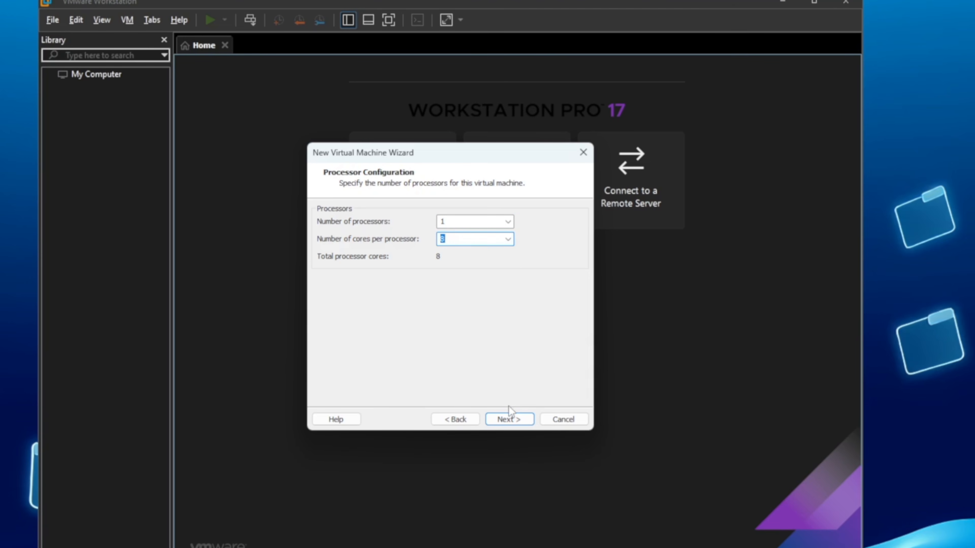
{"action": "left_click", "coordinate": [508, 420]}
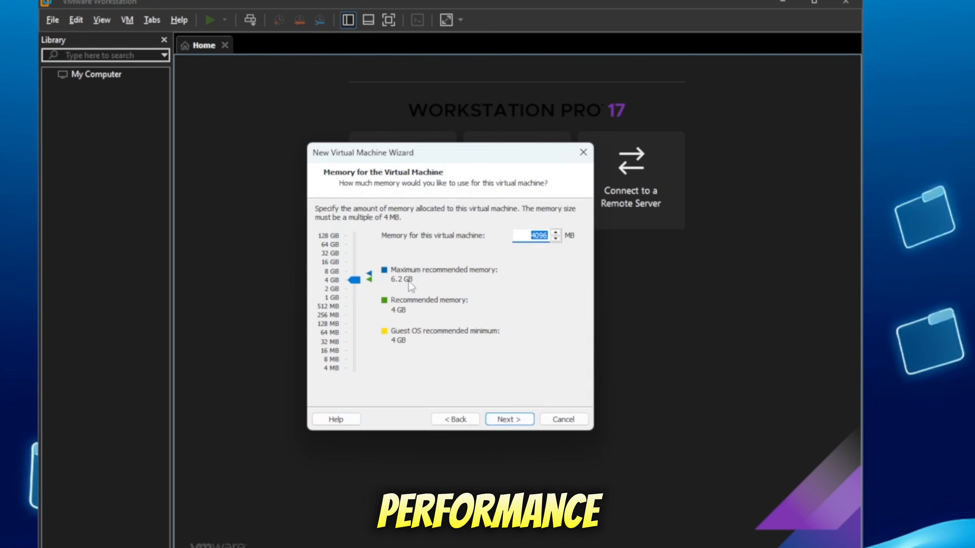
Step: Accept 4096 MB of memory, NAT networking, the LSI Logic controller and the default disk type for the virtual machine
{"action": "left_click", "coordinate": [516, 420]}
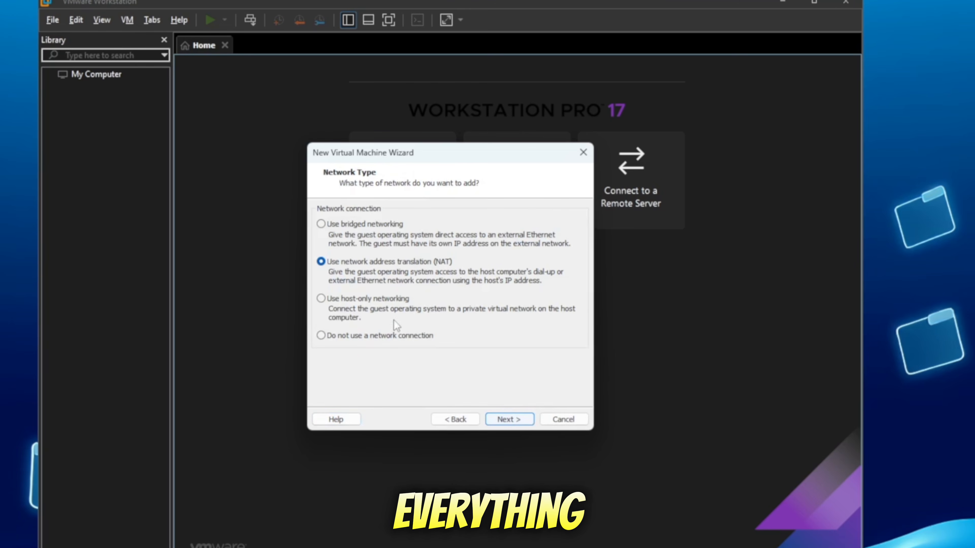
{"action": "left_click", "coordinate": [507, 419]}
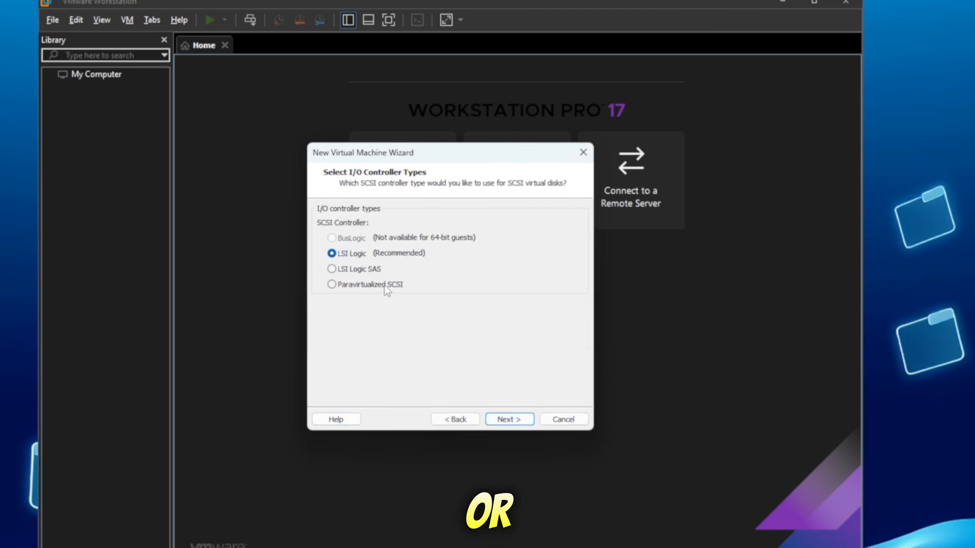
{"action": "left_click", "coordinate": [510, 420]}
{"action": "left_click", "coordinate": [514, 422]}
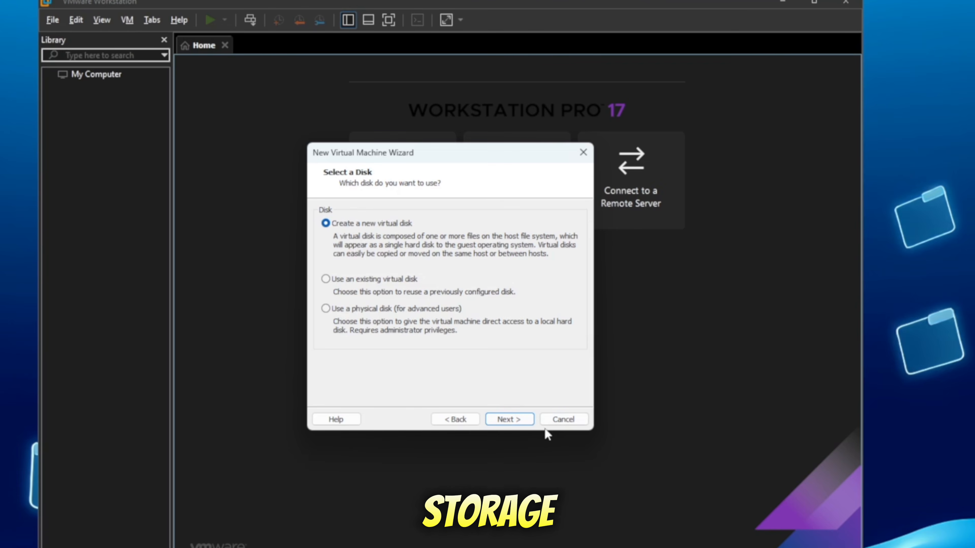
Step: Create a new 80 GB virtual disk split into multiple files, stored as MacOSTahoe.vmdk, and finish creating the virtual machine
{"action": "left_click", "coordinate": [517, 423]}
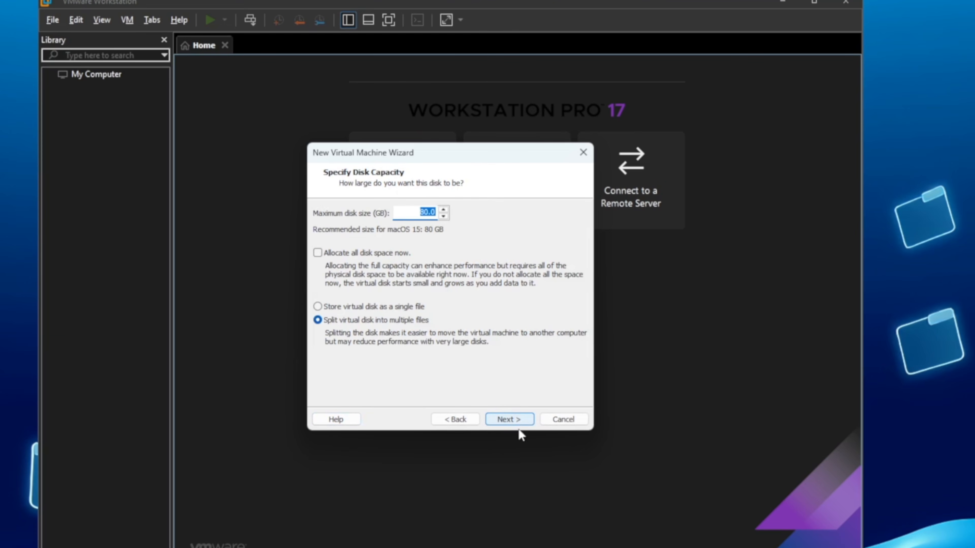
{"action": "left_click", "coordinate": [507, 420]}
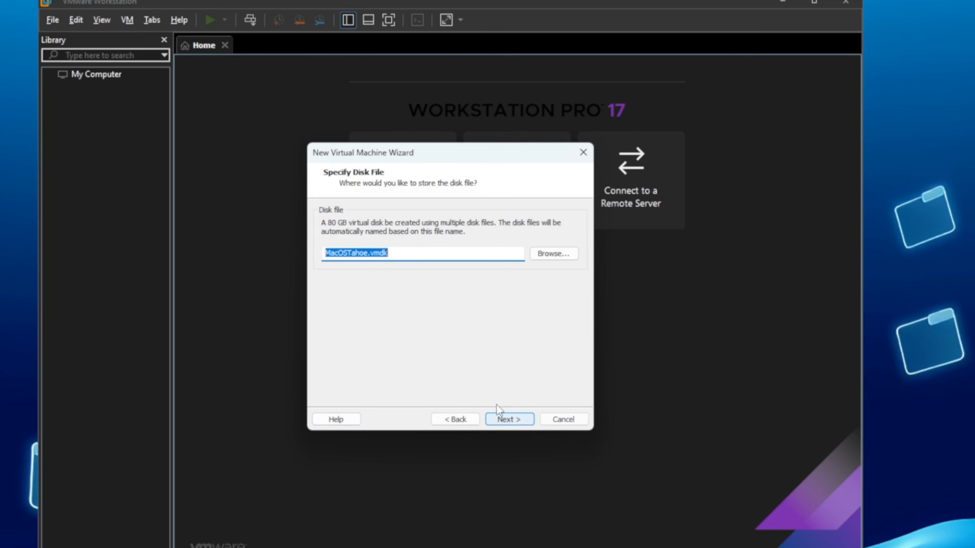
{"action": "left_click", "coordinate": [519, 423]}
{"action": "left_click", "coordinate": [518, 422]}
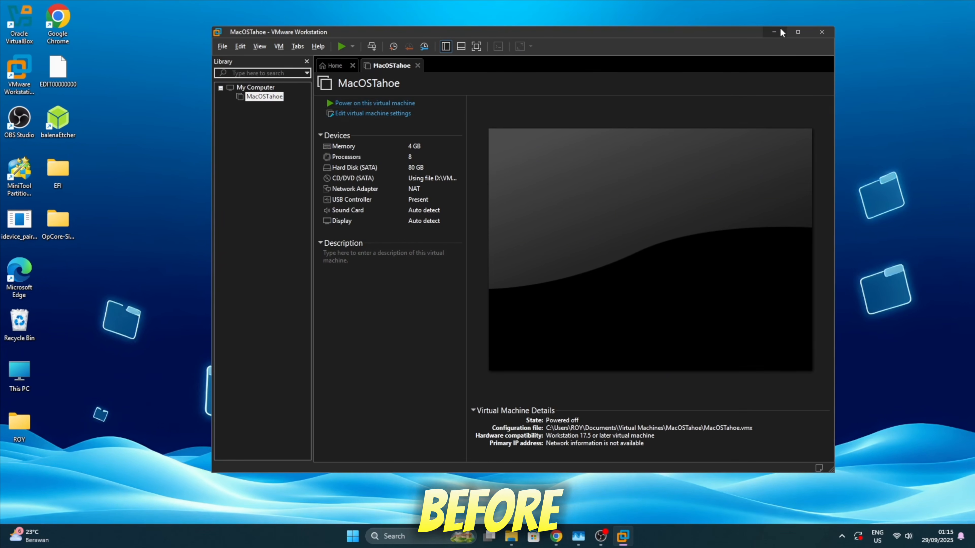
Step: Minimise VMware Workstation and open the MacOSTahoe folder inside Documents > Virtual Machines in File Explorer
{"action": "left_click", "coordinate": [780, 29]}
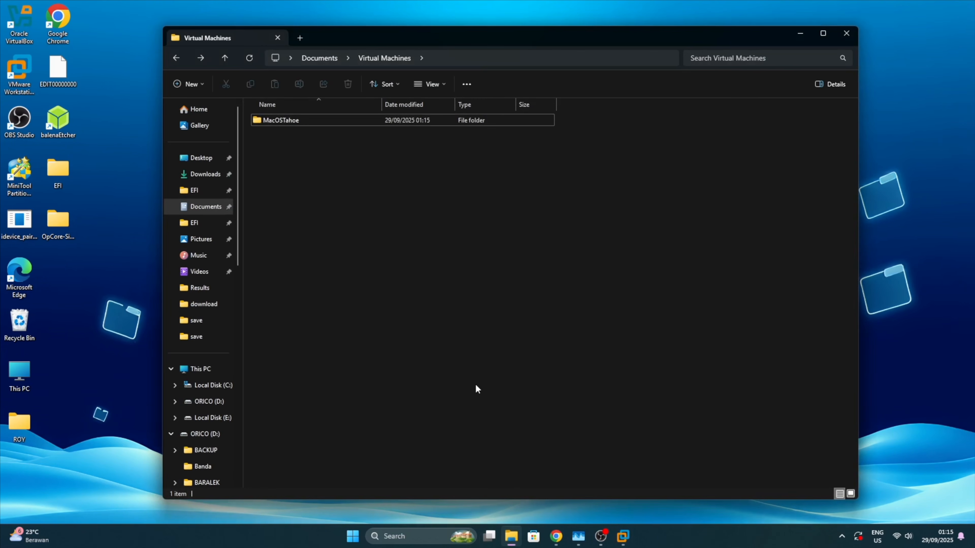
{"action": "left_click", "coordinate": [198, 191]}
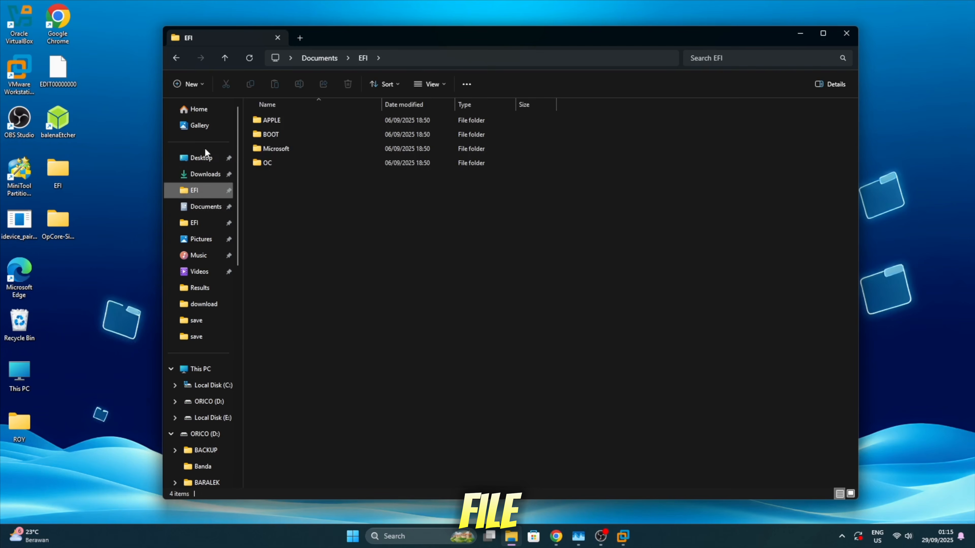
{"action": "left_click", "coordinate": [203, 156]}
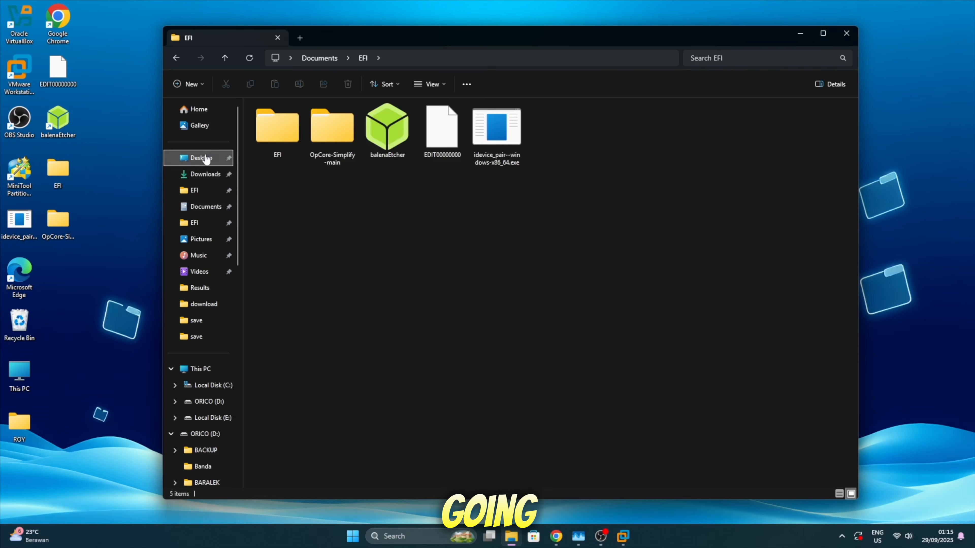
{"action": "left_click", "coordinate": [204, 206]}
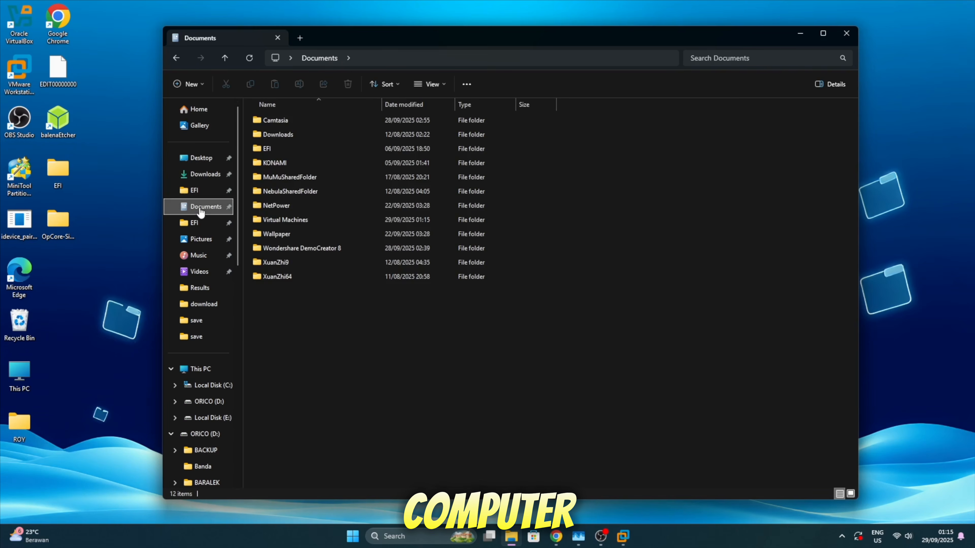
{"action": "double_click", "coordinate": [282, 219]}
{"action": "double_click", "coordinate": [274, 123]}
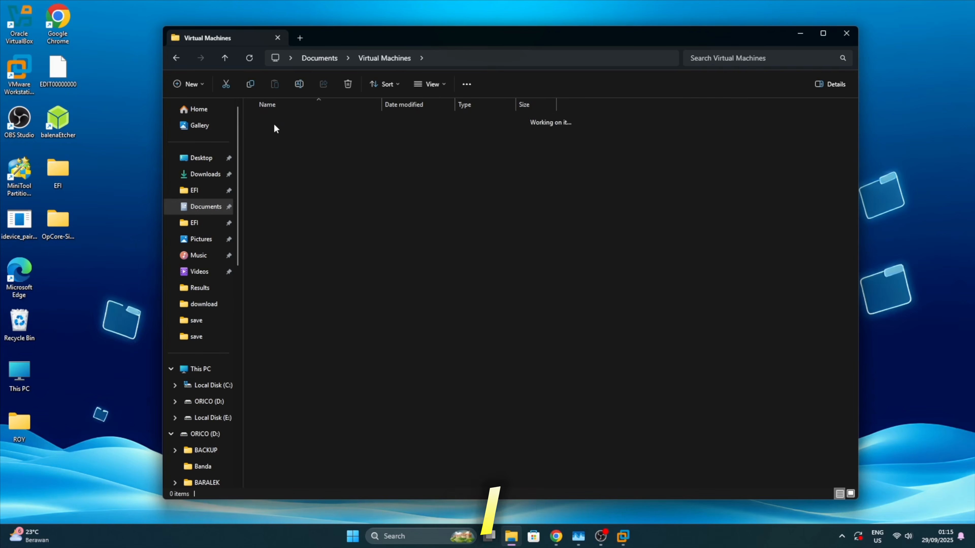
Step: Widen the Size and Type columns of the file list and open MacOSTahoe.vmx in Notepad
{"action": "left_click", "coordinate": [307, 165]}
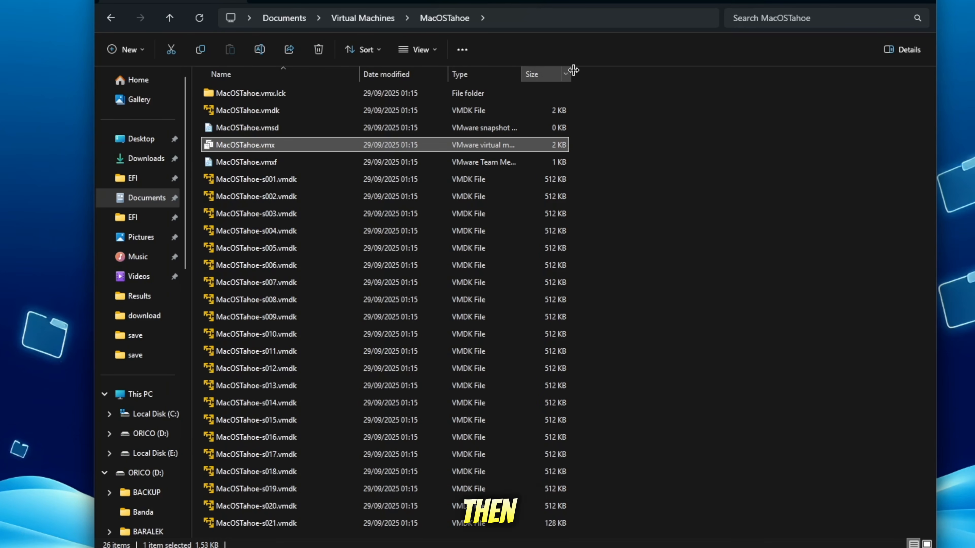
{"action": "left_click_drag", "start_coordinate": [573, 70], "coordinate": [874, 74]}
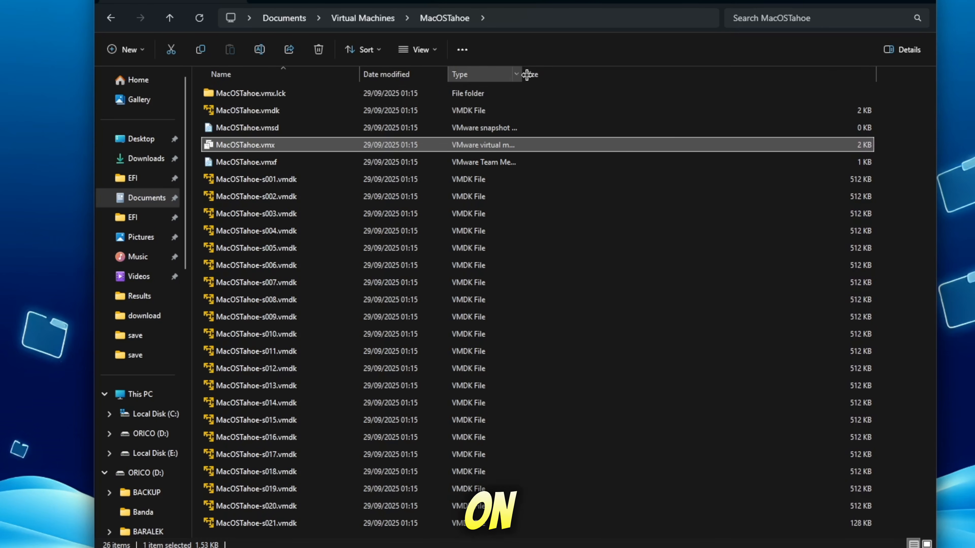
{"action": "left_click_drag", "start_coordinate": [524, 75], "coordinate": [708, 75]}
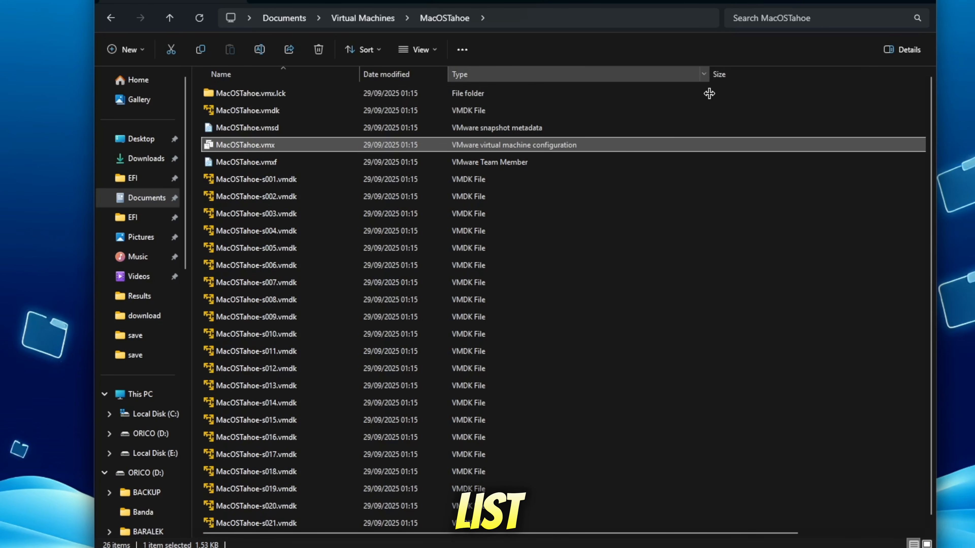
{"action": "right_click", "coordinate": [335, 143]}
{"action": "left_click", "coordinate": [365, 330]}
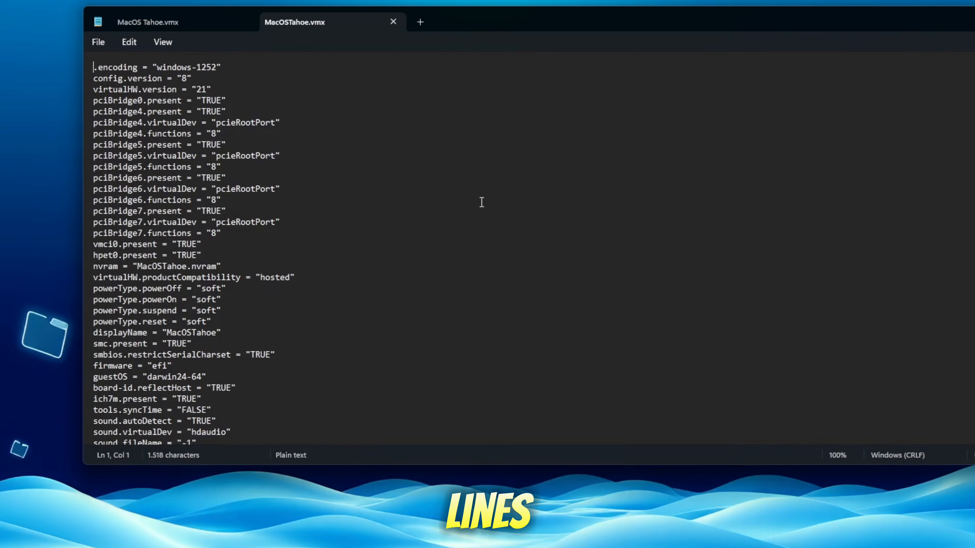
Step: Append the AMD configuration block to the end of MacOSTahoe.vmx, from smc.version = "0" through the cpuid lines to monitor.virtual_mmu = "software"
{"action": "scroll", "coordinate": [317, 283], "scroll_direction": "down", "scroll_amount": 2}
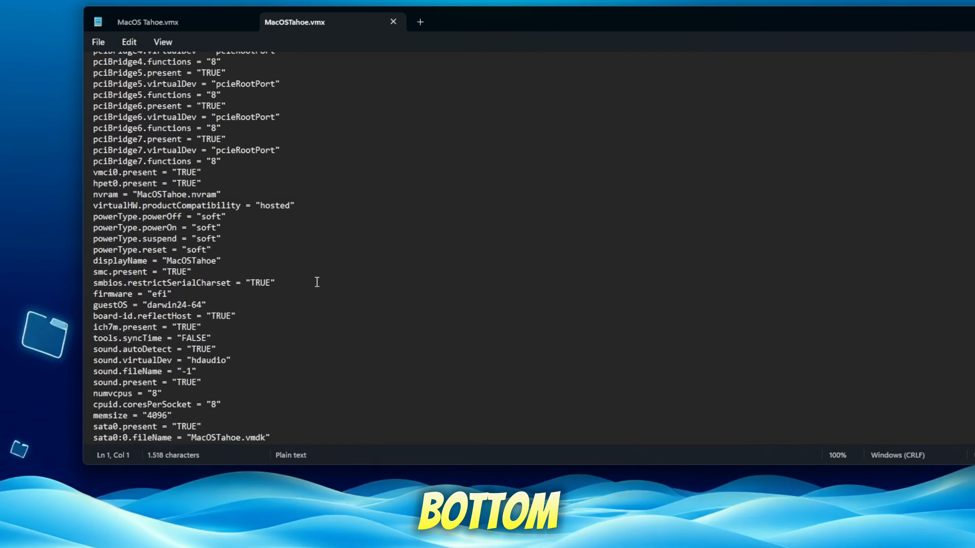
{"action": "scroll", "coordinate": [317, 282], "scroll_direction": "down", "scroll_amount": 5}
{"action": "left_click", "coordinate": [118, 440]}
{"action": "key", "text": "Return"}
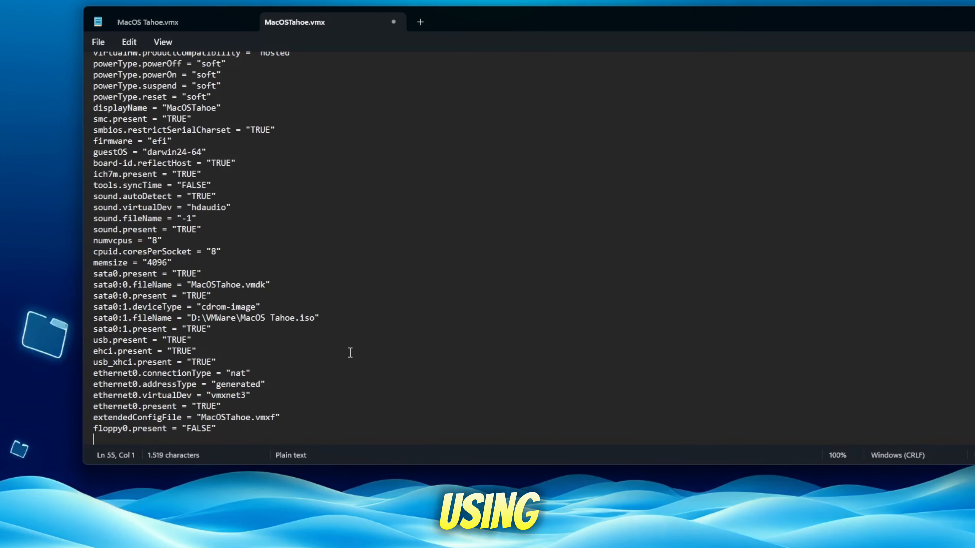
{"action": "type", "text": "smc.version = \"0\" cpuid.0.eax = \"0000:0000:0000:0000:0000:0000:0000:1011\" cpuid.0.ebx = \"0111:0101:0110:1110:0110:0101:0100:0111\" cpuid.0.ecx = \"0110:1100:0110:0101:0111:0100:0110:1110\" cpuid.0.edx = \"0100:1001:0110:0101:0110:1110:0110:1001\" cpuid.1.eax = \"0000:0000:0000:0001:0000:0110:0111:0001\" cpuid.1.ebx = \"0000:0010:0000:0001:0000:1000:0000:0000\" cpuid.1.ecx = \"1000:0010:1001:1000:0010:0010:0000:0011\" cpuid.1.edx = \"0000:0111:1000:1011:1111:1011:1111:1111\" monitor.virtual_exec = \"hardware\" monitor.virtual_mmu = \"software\""}
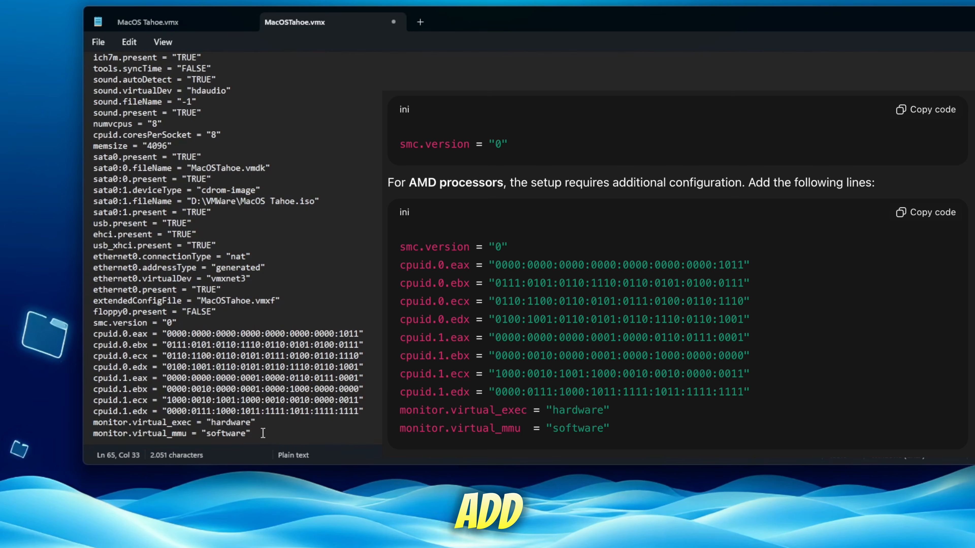
Step: Copy the added block, and delete its cpuid and monitor lines, leaving only smc.version = "0" for the Intel setup
{"action": "left_click_drag", "start_coordinate": [252, 433], "coordinate": [94, 323]}
{"action": "key", "text": "ctrl+c"}
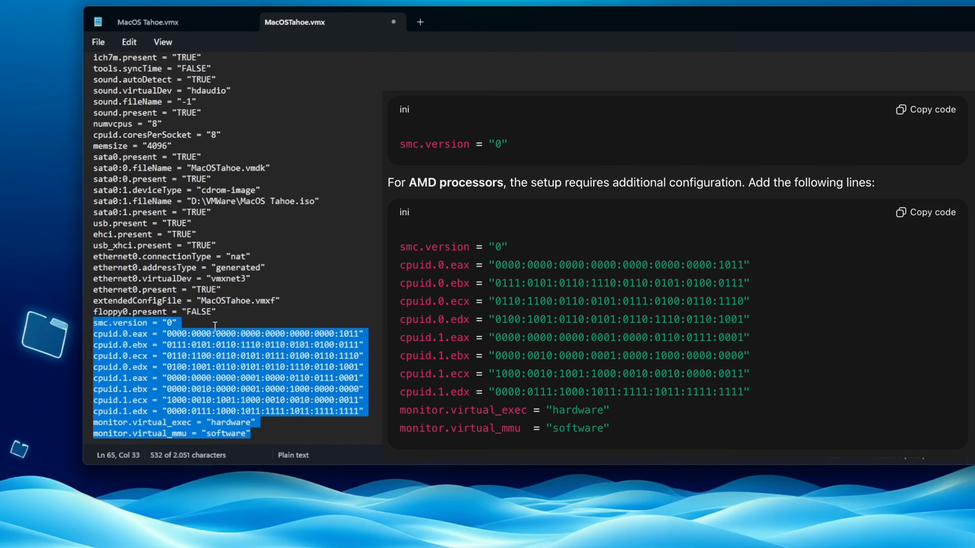
{"action": "left_click", "coordinate": [215, 325]}
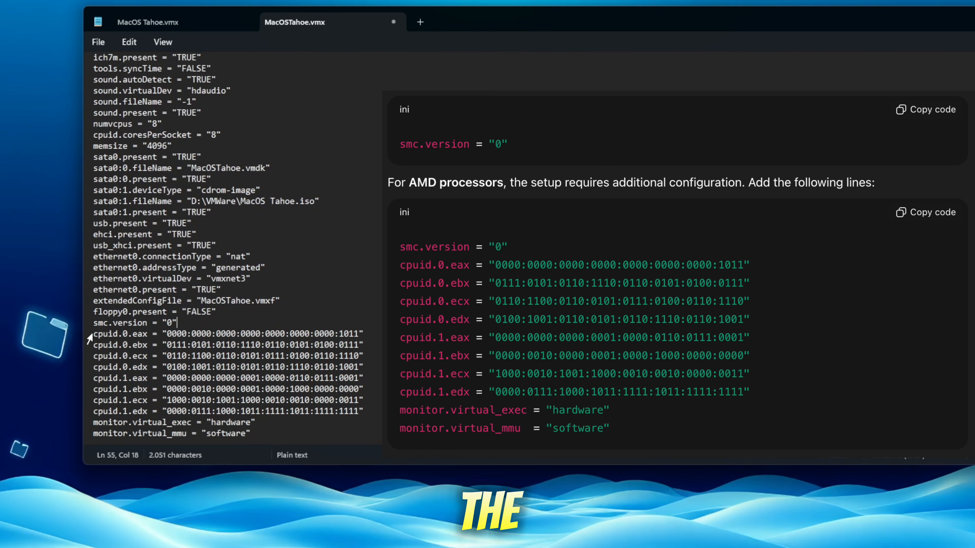
{"action": "left_click_drag", "start_coordinate": [94, 333], "coordinate": [310, 435]}
{"action": "key", "text": "Delete"}
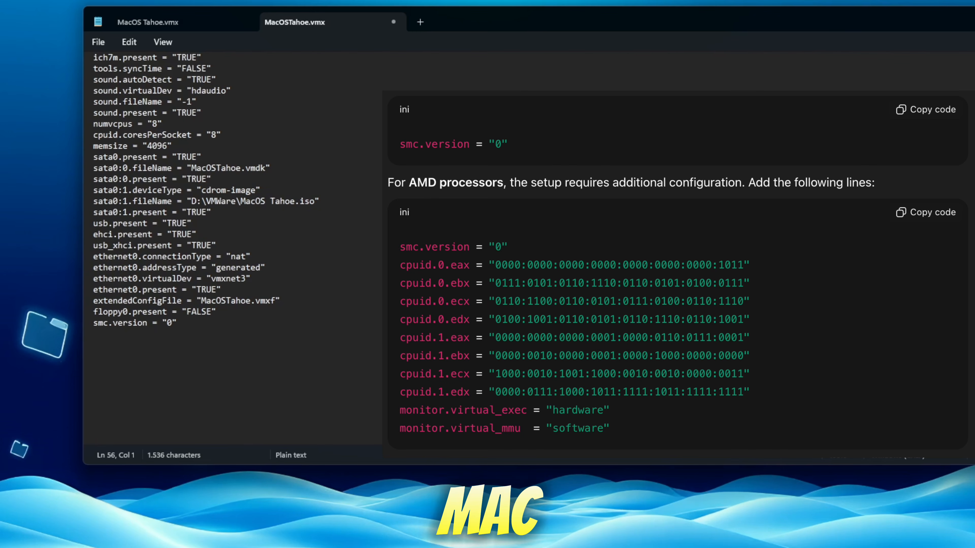
Step: Paste the full AMD block back at the end of the file and delete the duplicate smc.version = "0" line above it
{"action": "key", "text": "ctrl+v"}
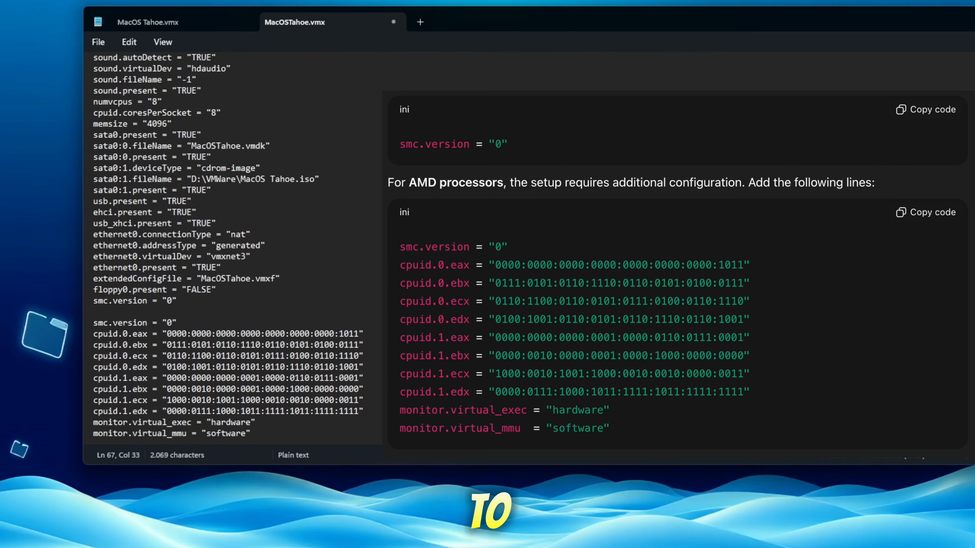
{"action": "left_click_drag", "start_coordinate": [176, 300], "coordinate": [82, 303]}
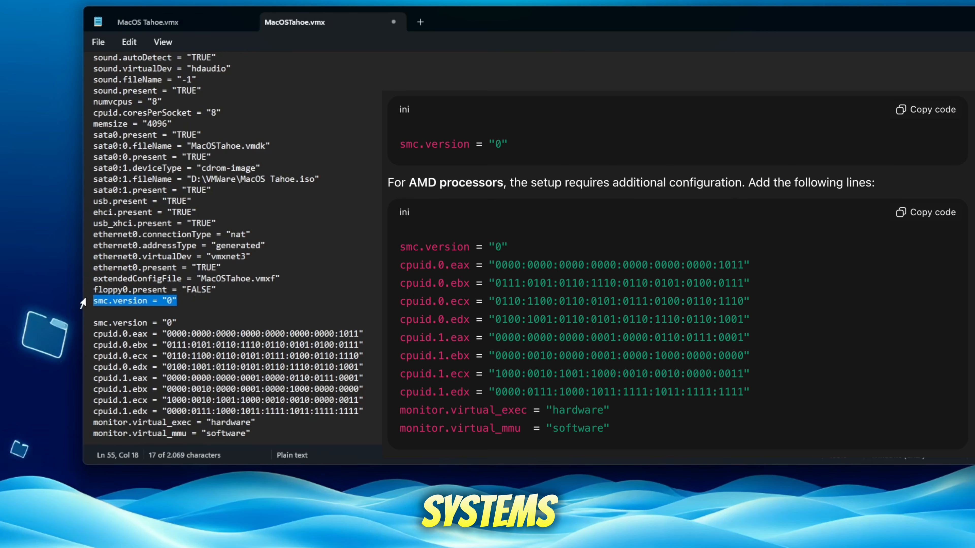
{"action": "key", "text": "Delete"}
{"action": "left_click", "coordinate": [133, 306]}
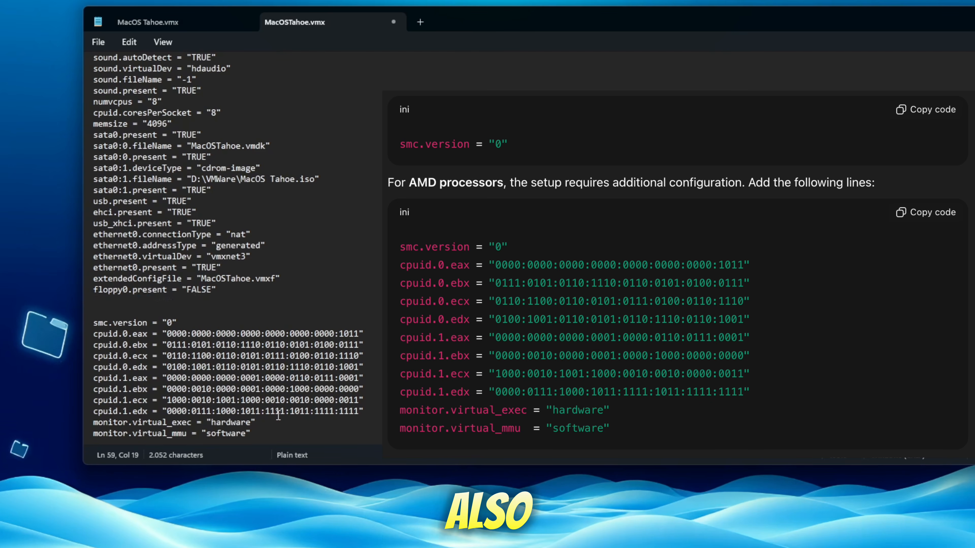
{"action": "left_click", "coordinate": [277, 428], "text": "shift"}
{"action": "left_click", "coordinate": [186, 365]}
{"action": "left_click", "coordinate": [135, 310]}
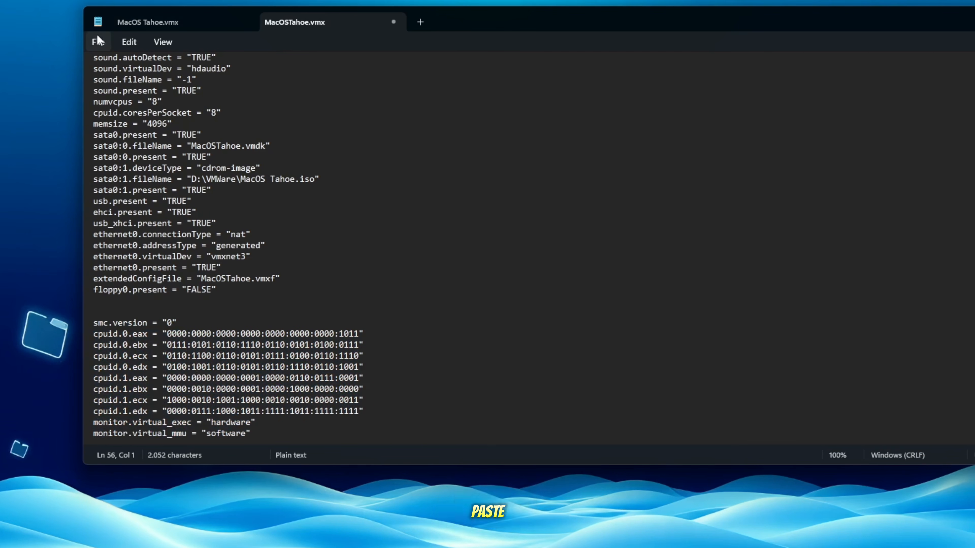
Step: Save the edited MacOSTahoe.vmx file and minimise Notepad
{"action": "left_click", "coordinate": [98, 40]}
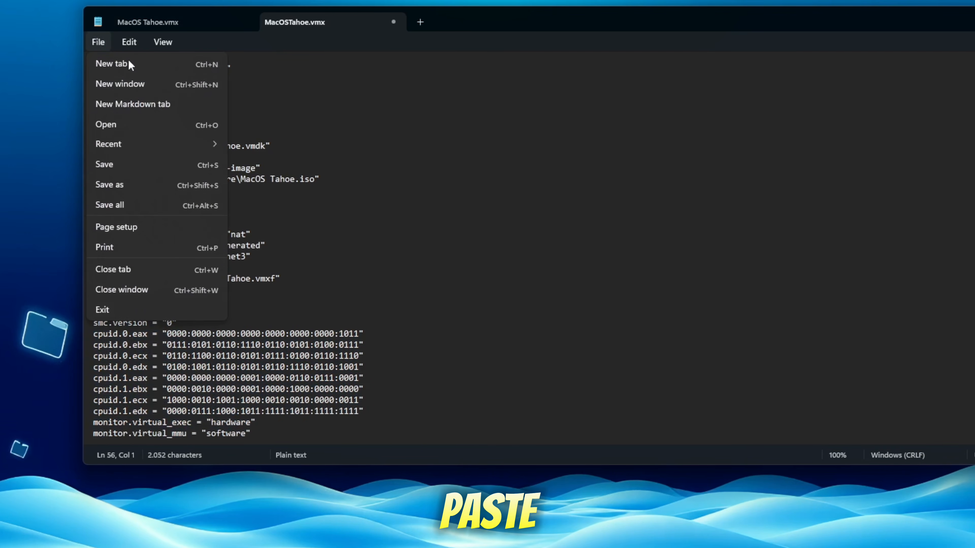
{"action": "left_click", "coordinate": [107, 164]}
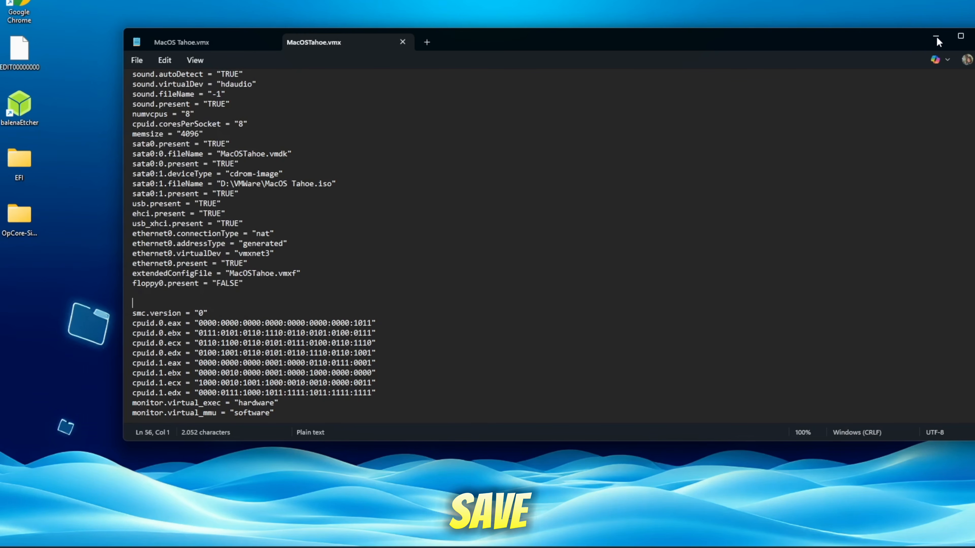
{"action": "left_click", "coordinate": [935, 38]}
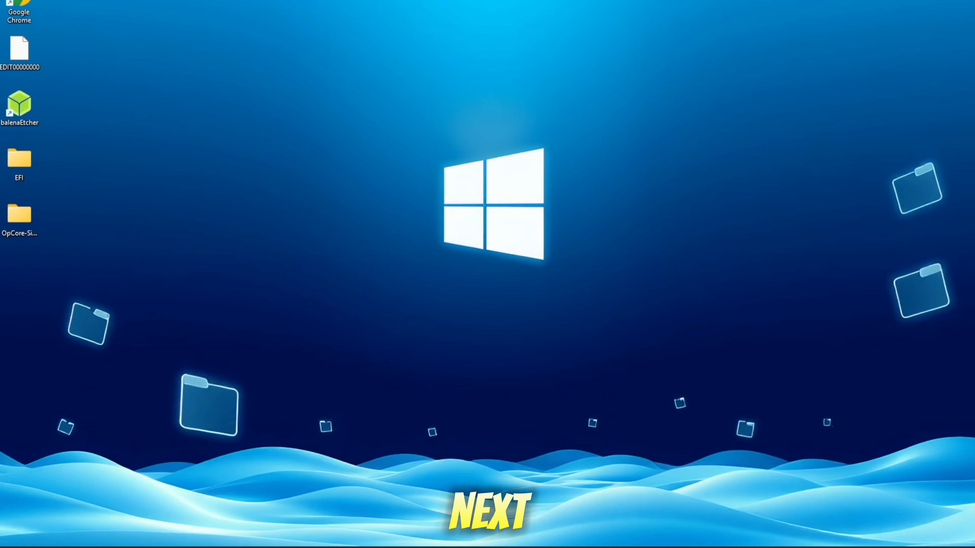
Step: Switch to VMware Workstation, power on the MacOSTahoe virtual machine and dismiss its installation notice as finished
{"action": "left_click", "coordinate": [638, 547]}
{"action": "left_click", "coordinate": [681, 487]}
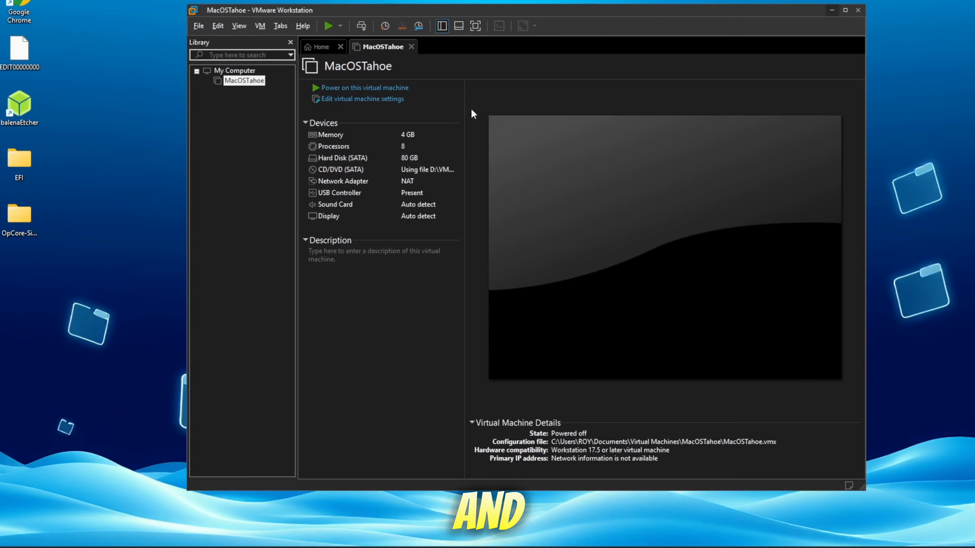
{"action": "left_click", "coordinate": [371, 89]}
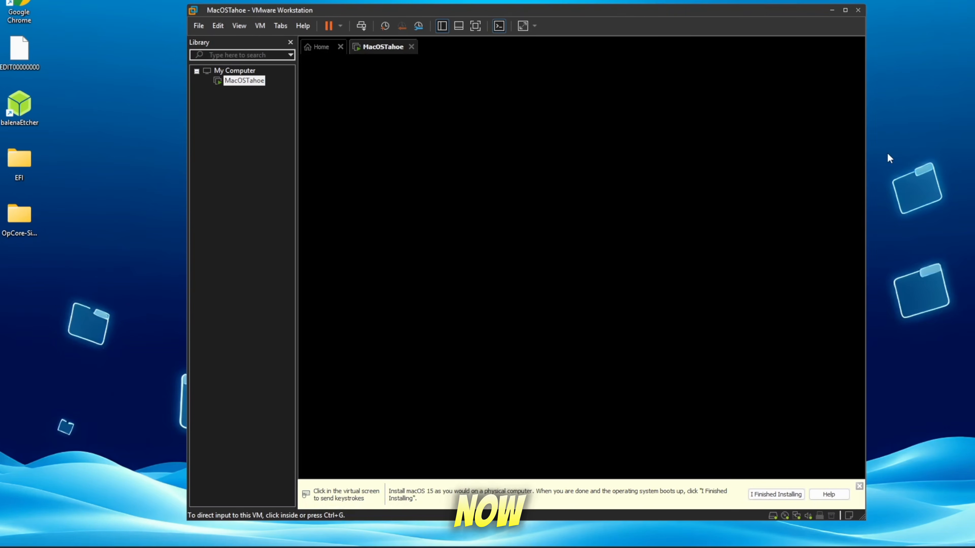
{"action": "left_click", "coordinate": [776, 494]}
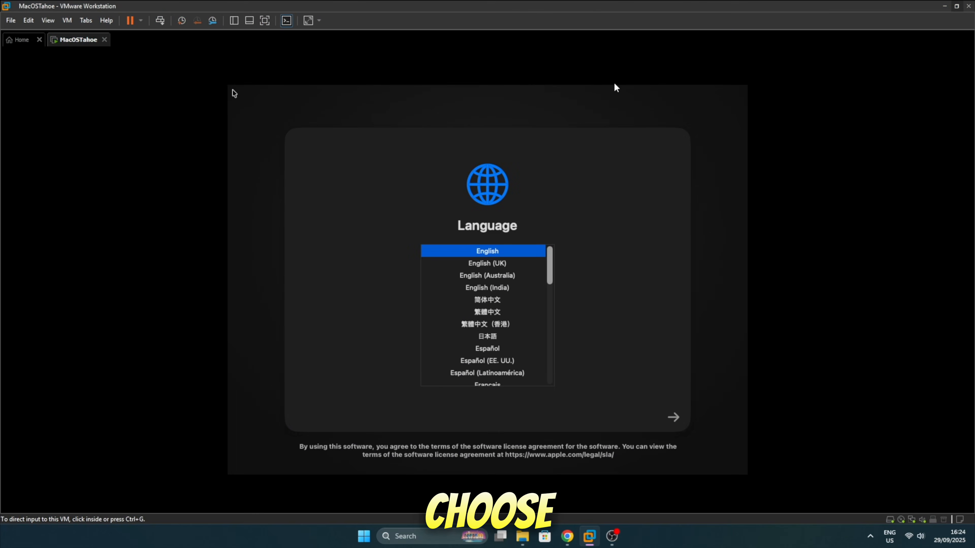
Step: Set English as the installer language and open Disk Utility from the macOS recovery options
{"action": "left_click", "coordinate": [614, 86]}
{"action": "left_click", "coordinate": [677, 423]}
{"action": "left_click", "coordinate": [470, 220]}
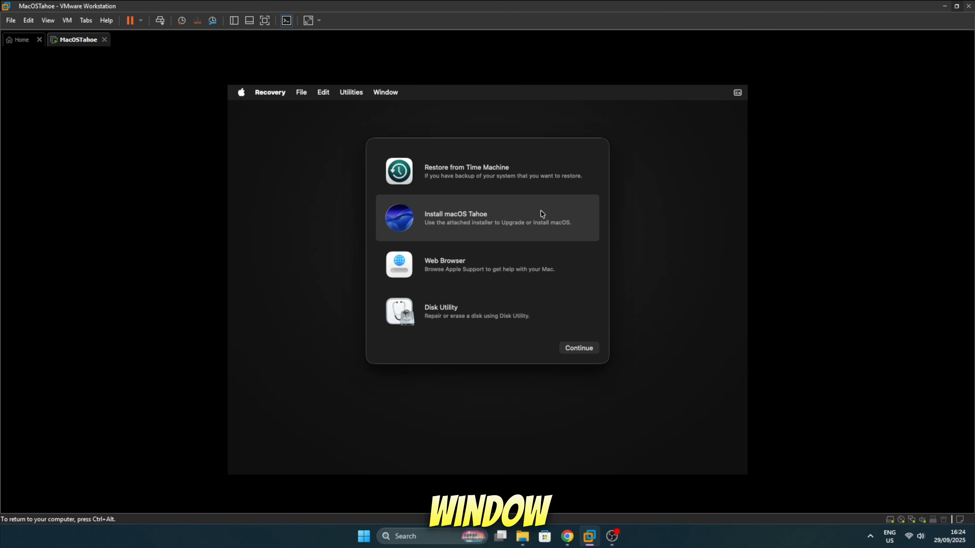
{"action": "key", "text": "Down"}
{"action": "key", "text": "Down"}
{"action": "left_click", "coordinate": [576, 352]}
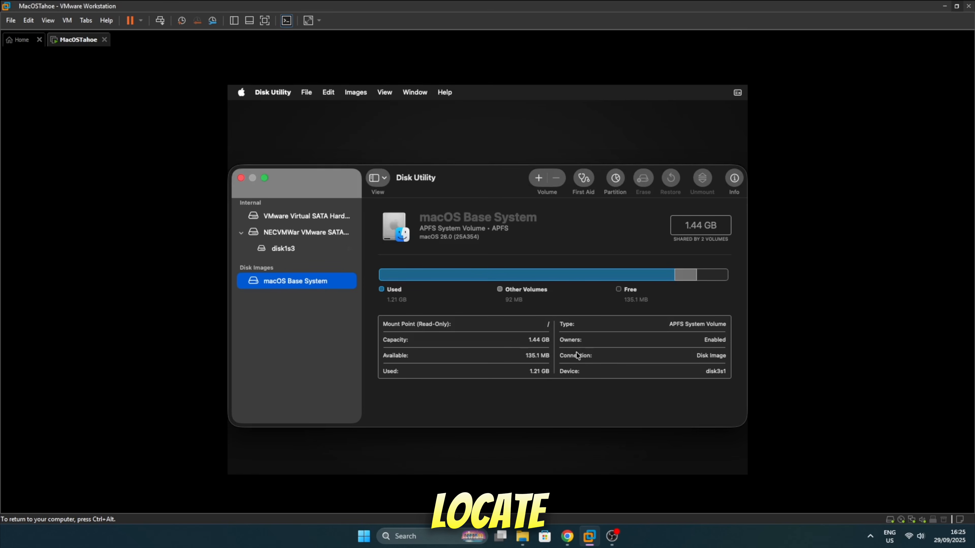
Step: Show all devices in Disk Utility and check the NECVMWar VMware SATA disk and its disk1s3 volume
{"action": "left_click", "coordinate": [384, 178]}
{"action": "left_click", "coordinate": [395, 228]}
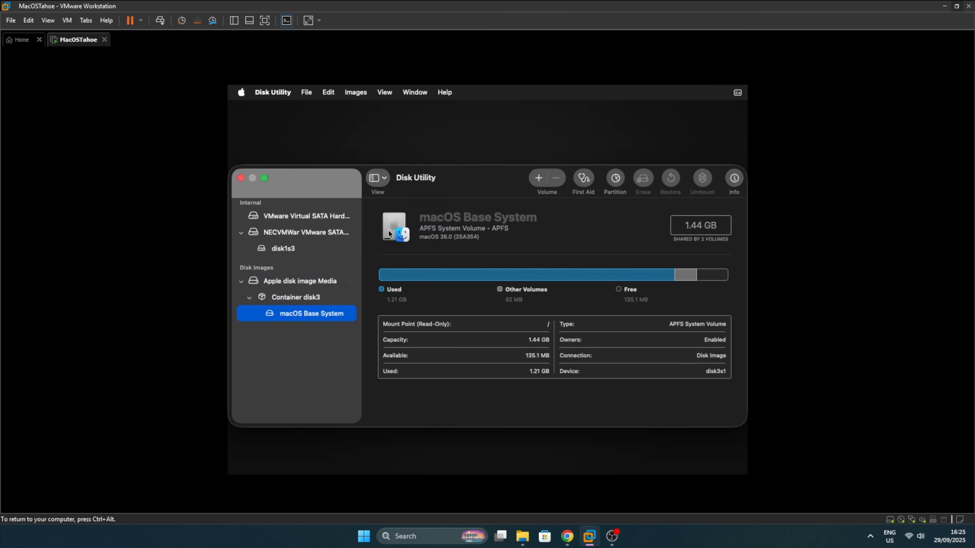
{"action": "left_click", "coordinate": [292, 235]}
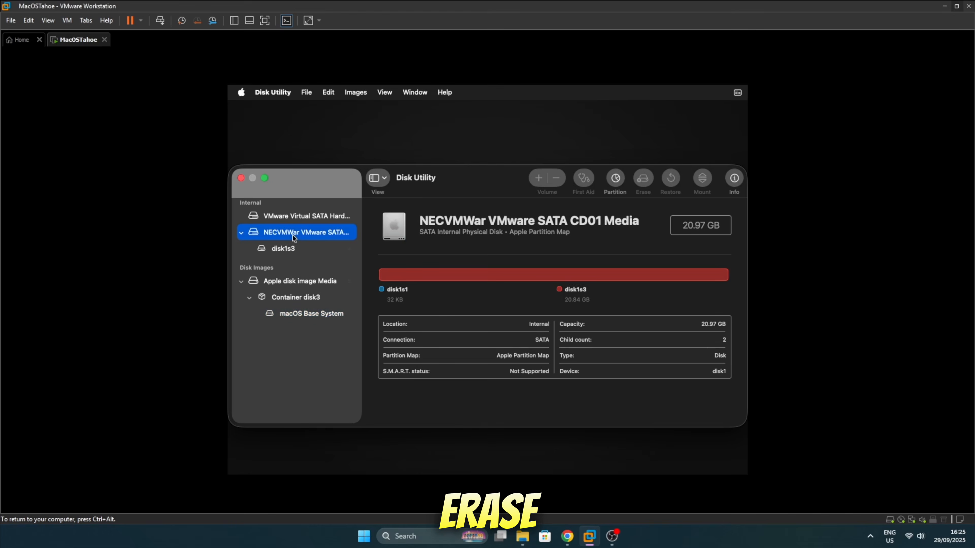
{"action": "left_click", "coordinate": [293, 248]}
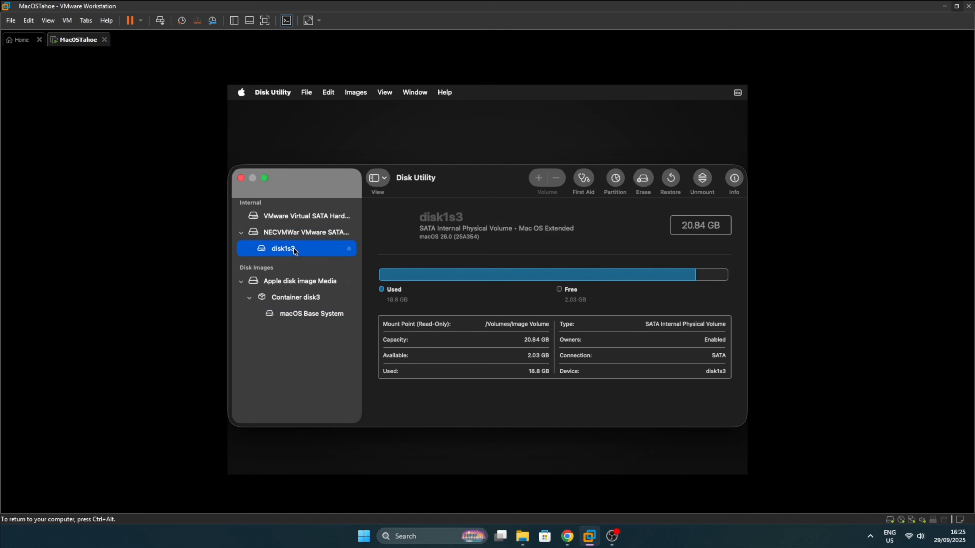
Step: Erase VMware Virtual SATA Hard Drive Media with the name MacOS Tahoe, APFS format and GUID Partition Map scheme
{"action": "left_click", "coordinate": [306, 216]}
{"action": "left_click", "coordinate": [642, 178]}
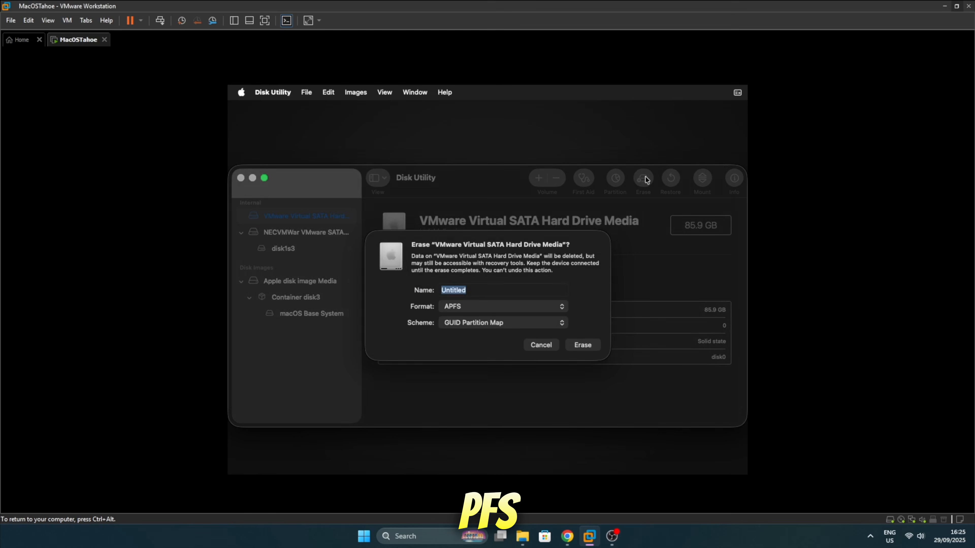
{"action": "type", "text": "M"}
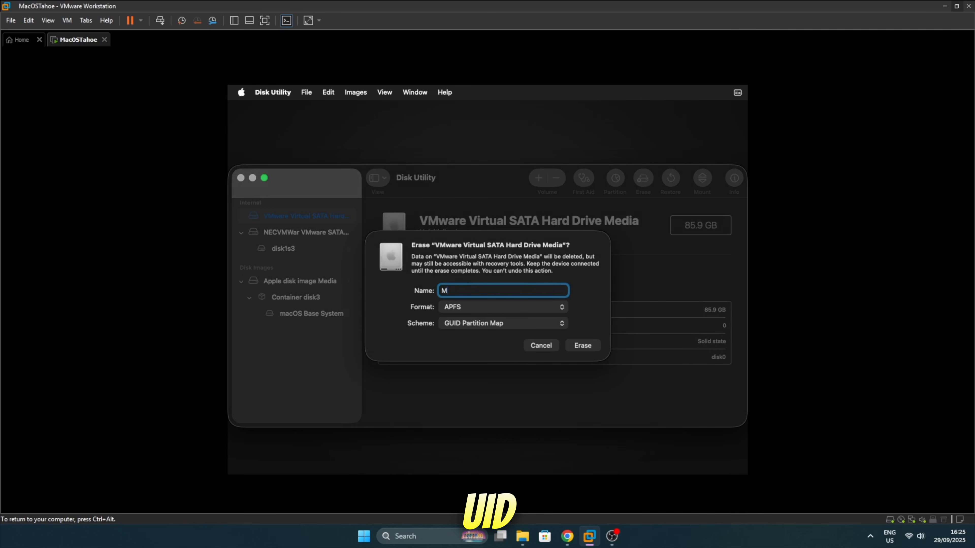
{"action": "type", "text": "acOS Tahoe"}
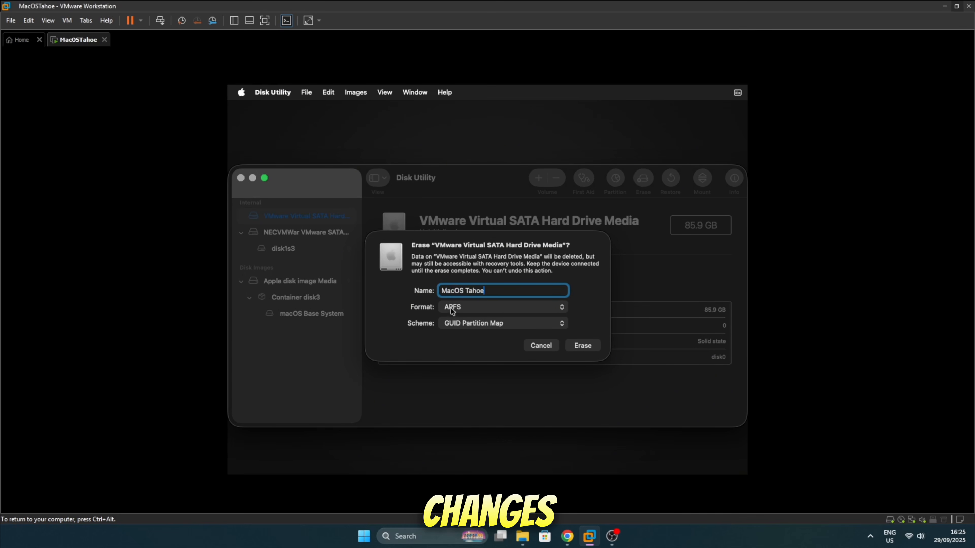
{"action": "left_click", "coordinate": [451, 311]}
{"action": "left_click", "coordinate": [454, 307]}
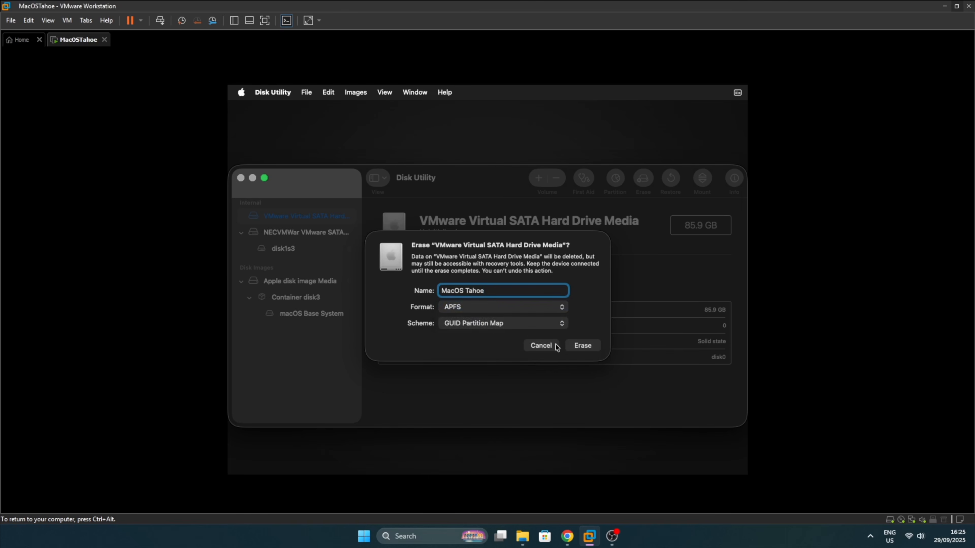
{"action": "left_click", "coordinate": [582, 345]}
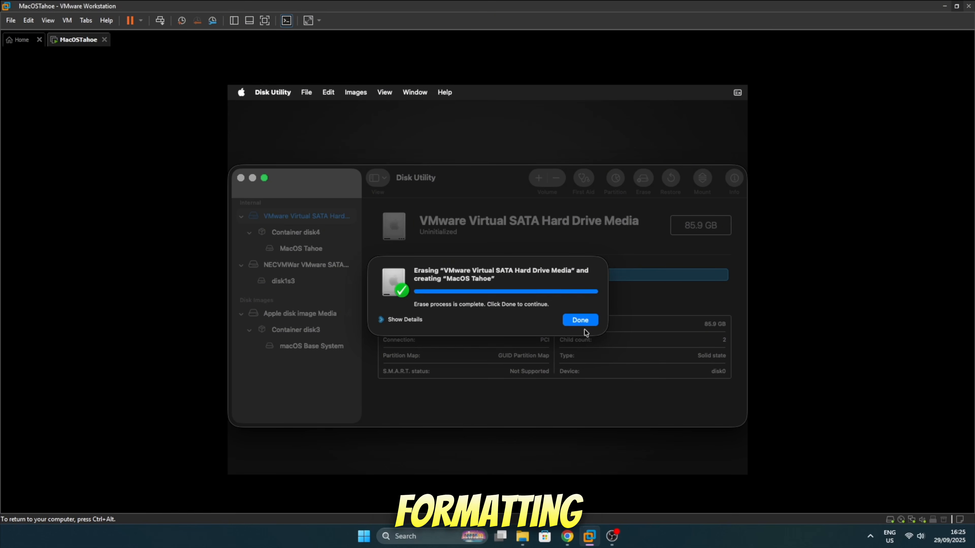
{"action": "left_click", "coordinate": [580, 320]}
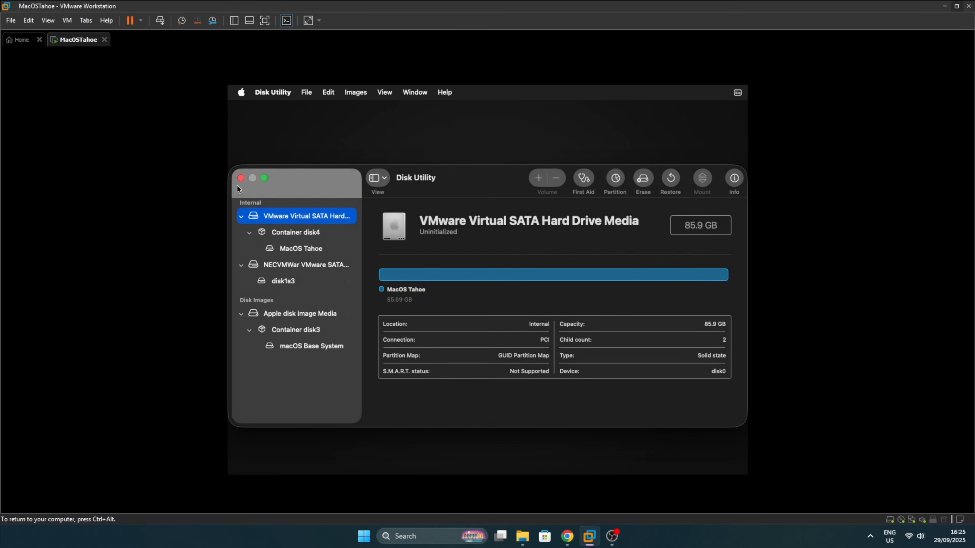
Step: Close Disk Utility and start Install macOS Tahoe from the recovery options
{"action": "left_click", "coordinate": [241, 178]}
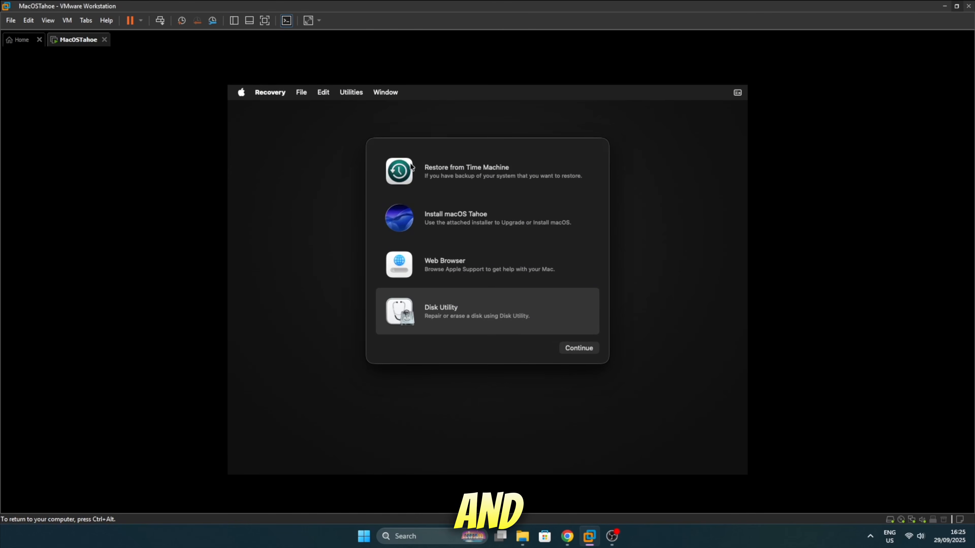
{"action": "left_click", "coordinate": [467, 211]}
{"action": "left_click", "coordinate": [572, 353]}
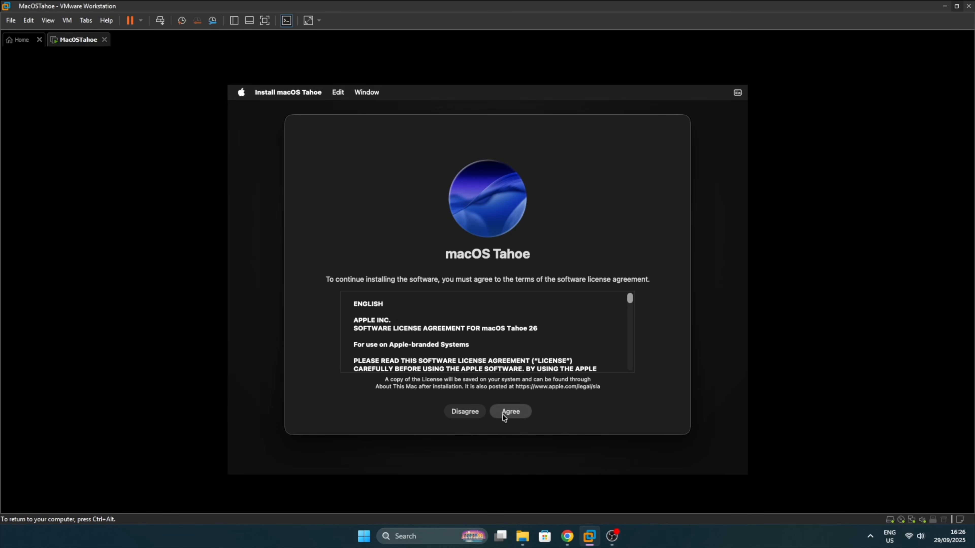
Step: Agree to the macOS Tahoe software license and start the installation on the MacOS Tahoe disk
{"action": "left_click", "coordinate": [503, 414]}
{"action": "left_click", "coordinate": [527, 310]}
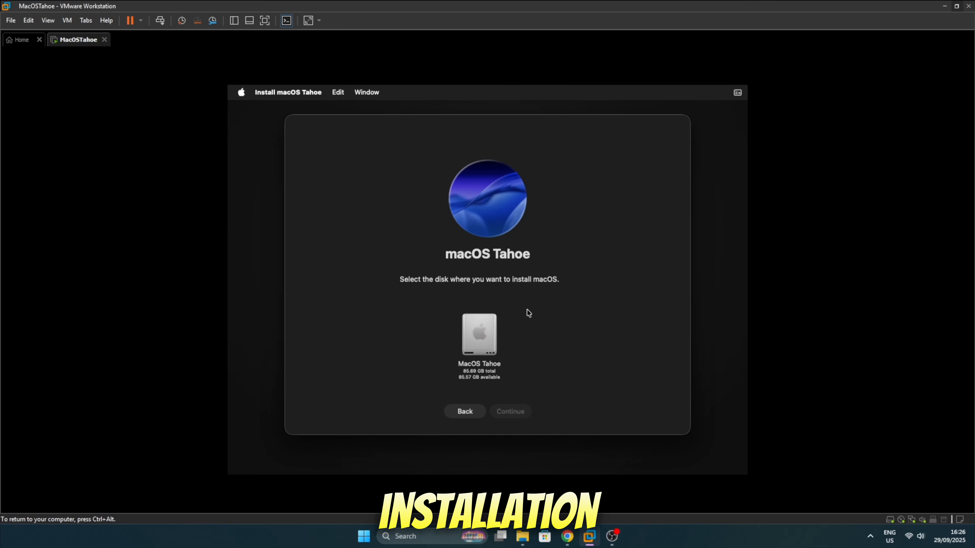
{"action": "left_click", "coordinate": [493, 348]}
{"action": "left_click", "coordinate": [516, 415]}
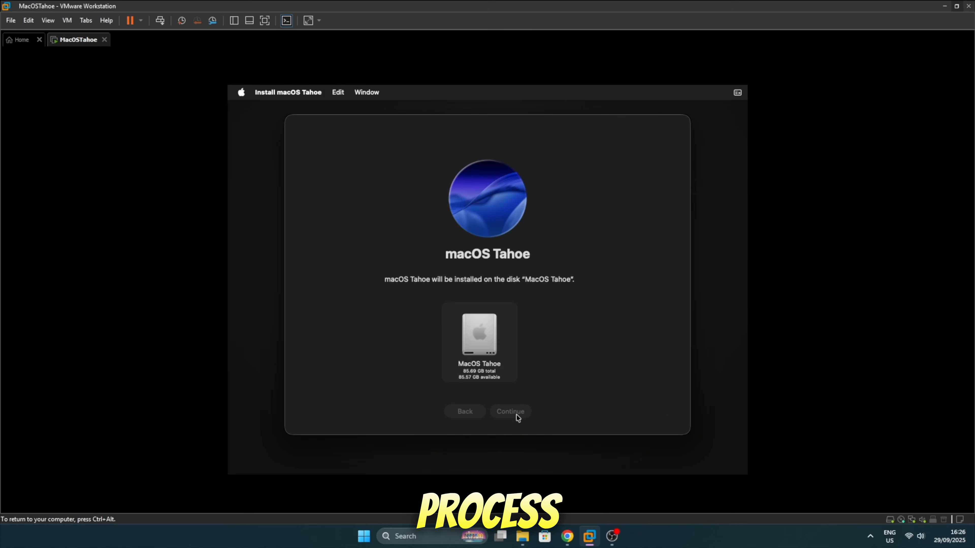